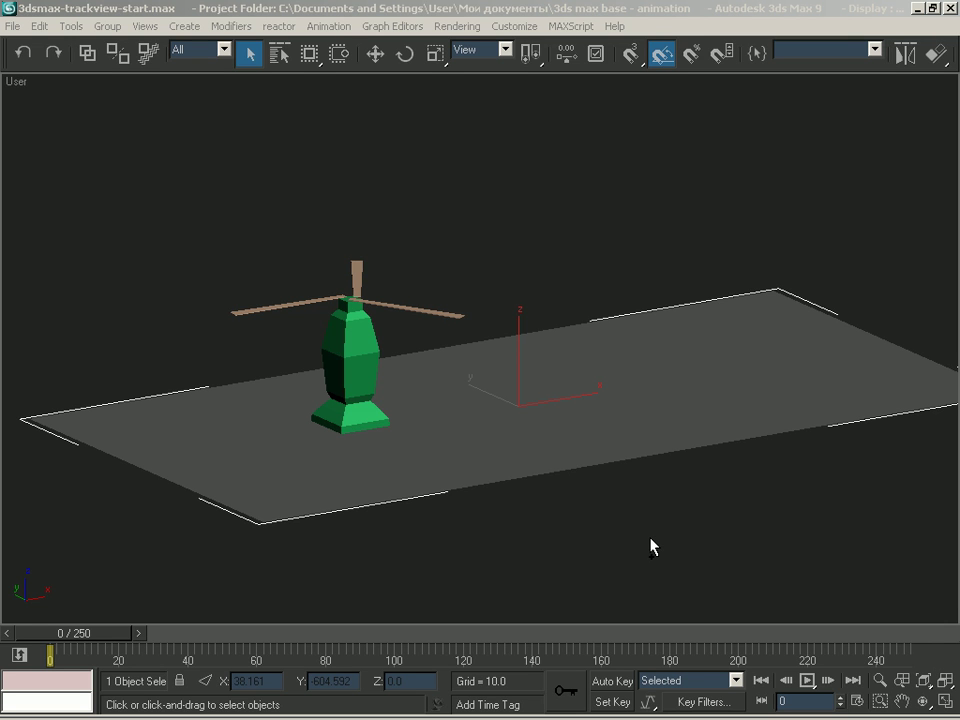
Check the animation curve view, then scrub the helicopter's flight to frame 156.
{"action": "left_click", "coordinate": [21, 657]}
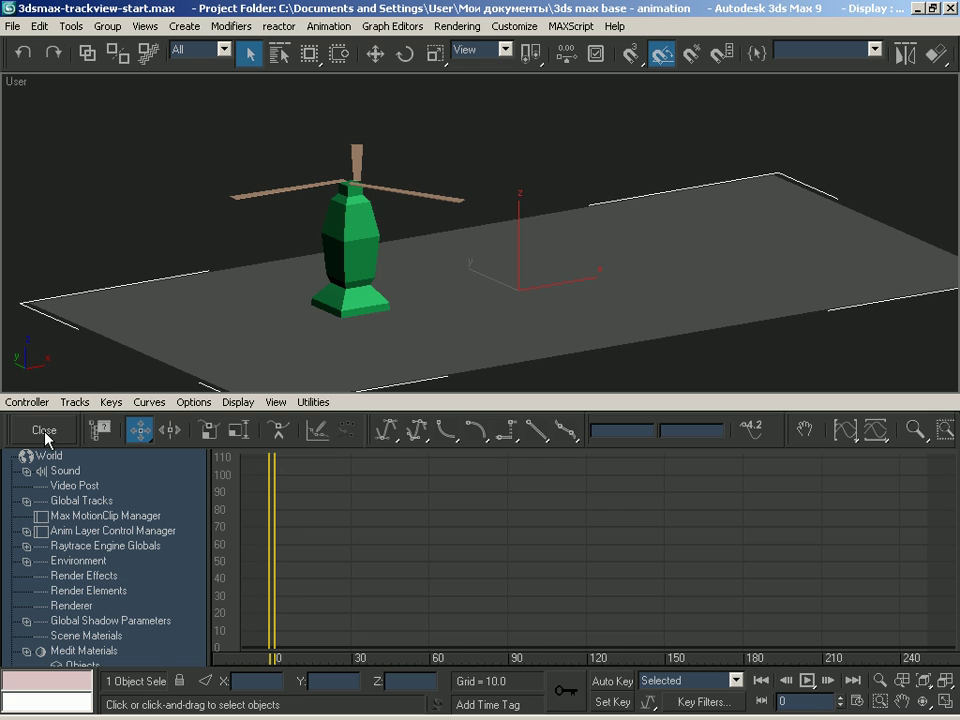
{"action": "left_click", "coordinate": [45, 432]}
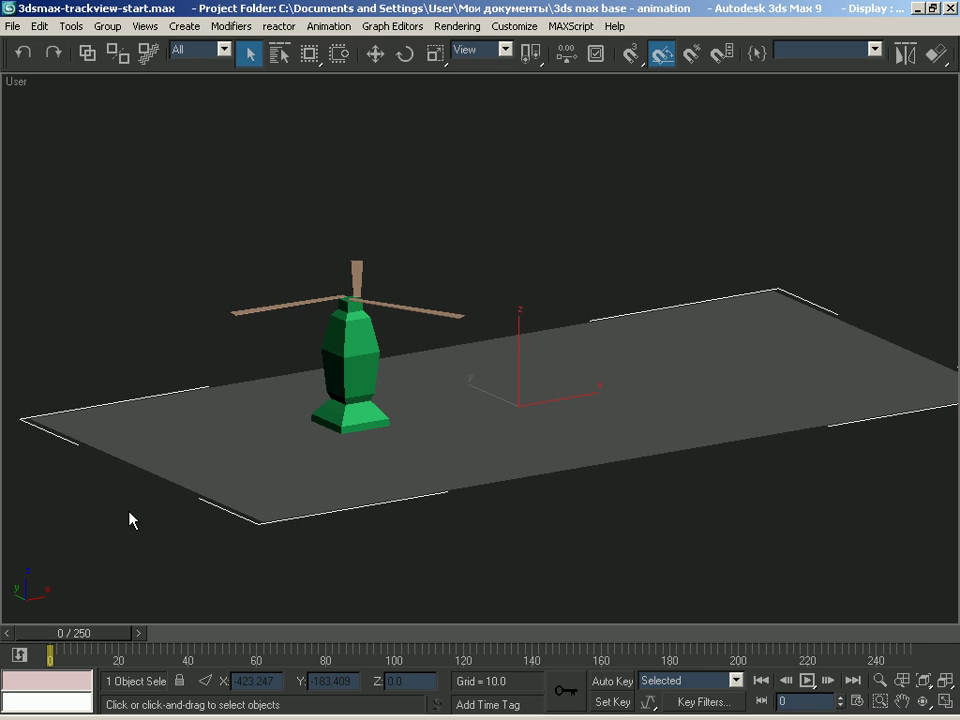
{"action": "mouse_move", "coordinate": [91, 634]}
{"action": "left_mouse_down"}
{"action": "mouse_move", "coordinate": [597, 652]}
{"action": "mouse_move", "coordinate": [782, 633]}
{"action": "mouse_move", "coordinate": [50, 633]}
{"action": "mouse_move", "coordinate": [846, 634]}
{"action": "mouse_move", "coordinate": [21, 634]}
{"action": "left_mouse_up"}
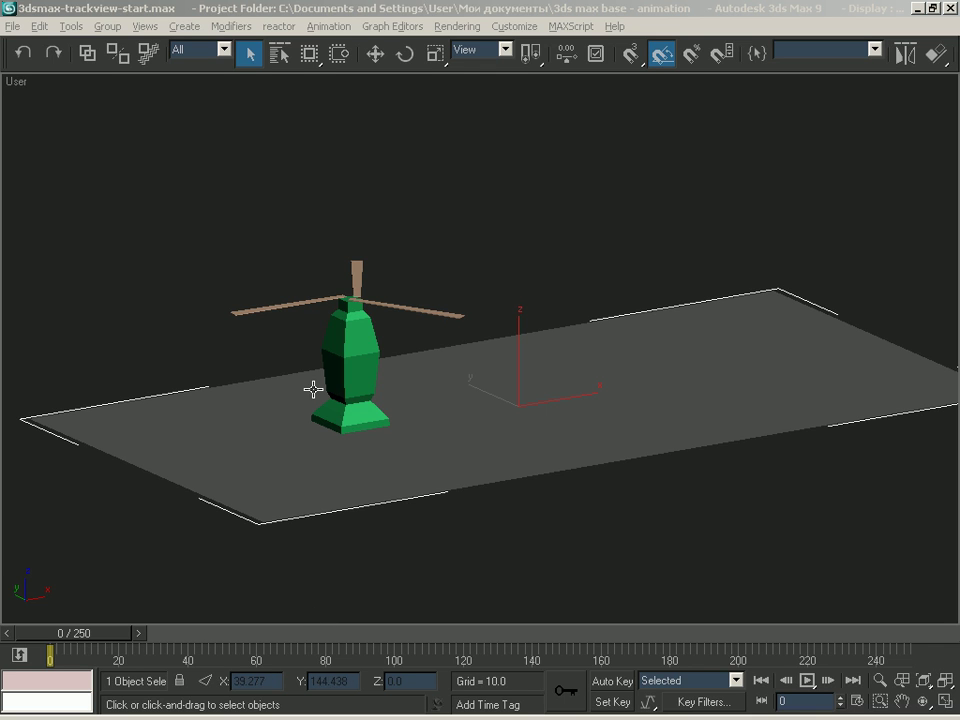
Turn on Show Selection Range in the track bar's Configure options.
{"action": "right_click", "coordinate": [216, 659]}
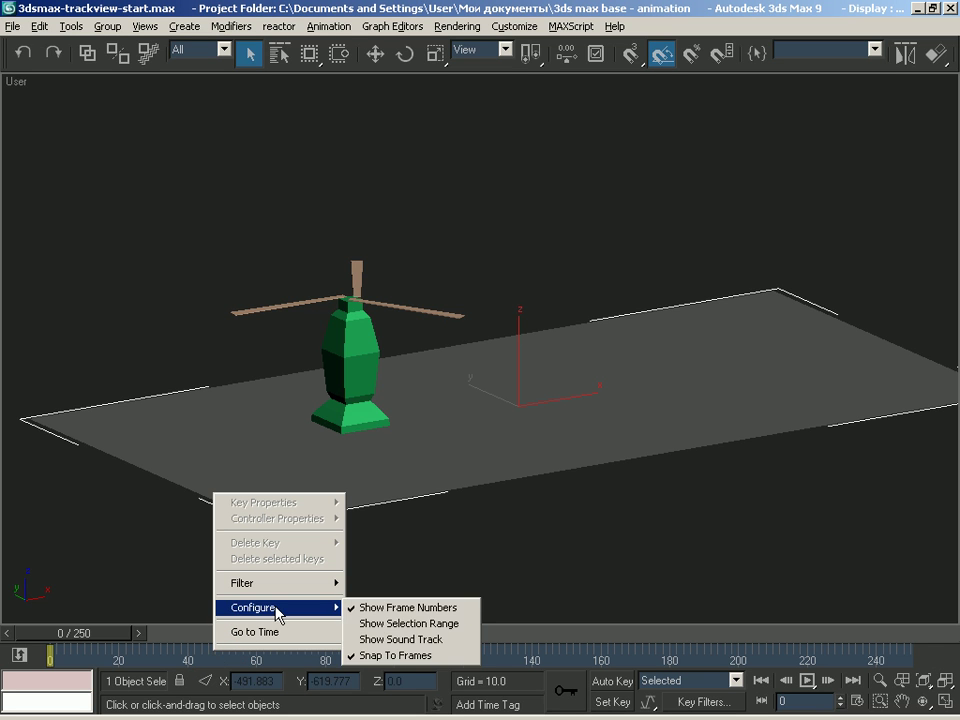
{"action": "mouse_move", "coordinate": [255, 607]}
{"action": "left_click", "coordinate": [381, 639]}
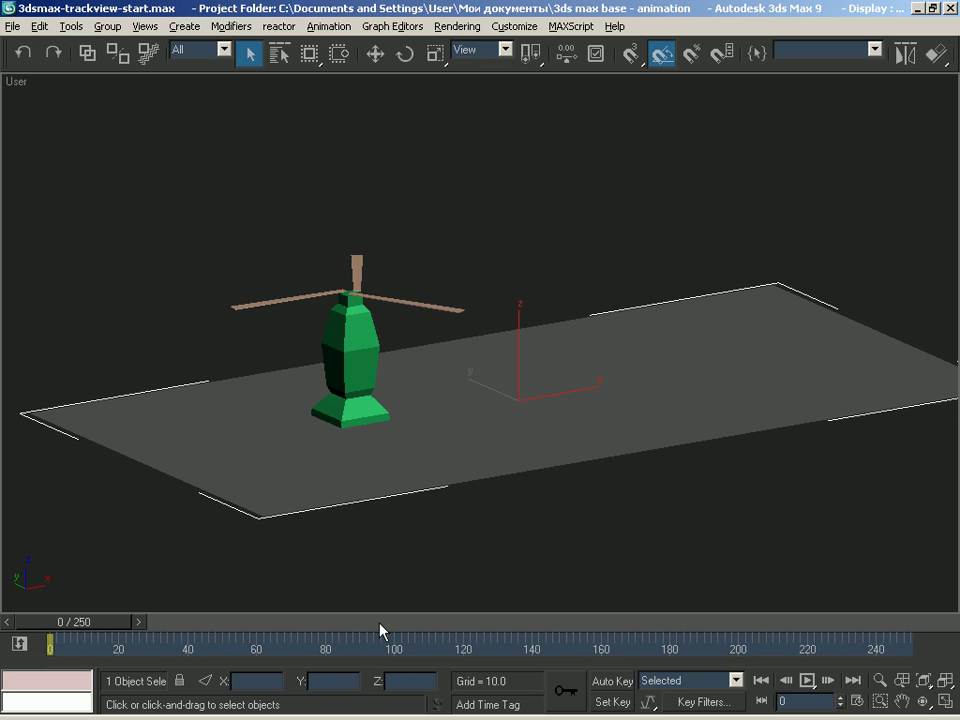
{"action": "right_click", "coordinate": [230, 652]}
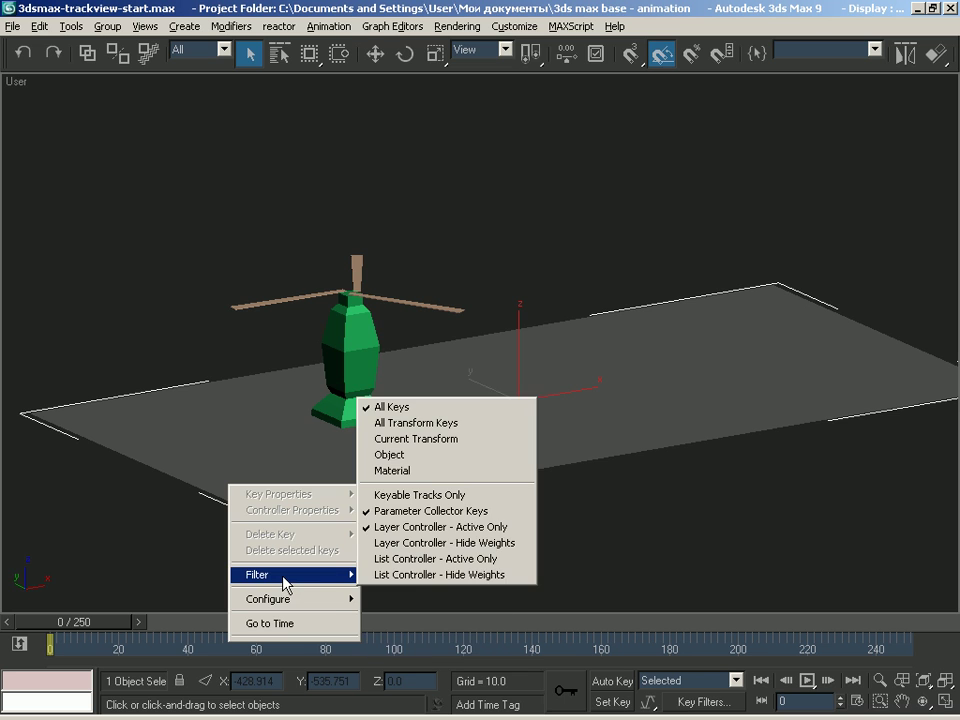
{"action": "mouse_move", "coordinate": [268, 599]}
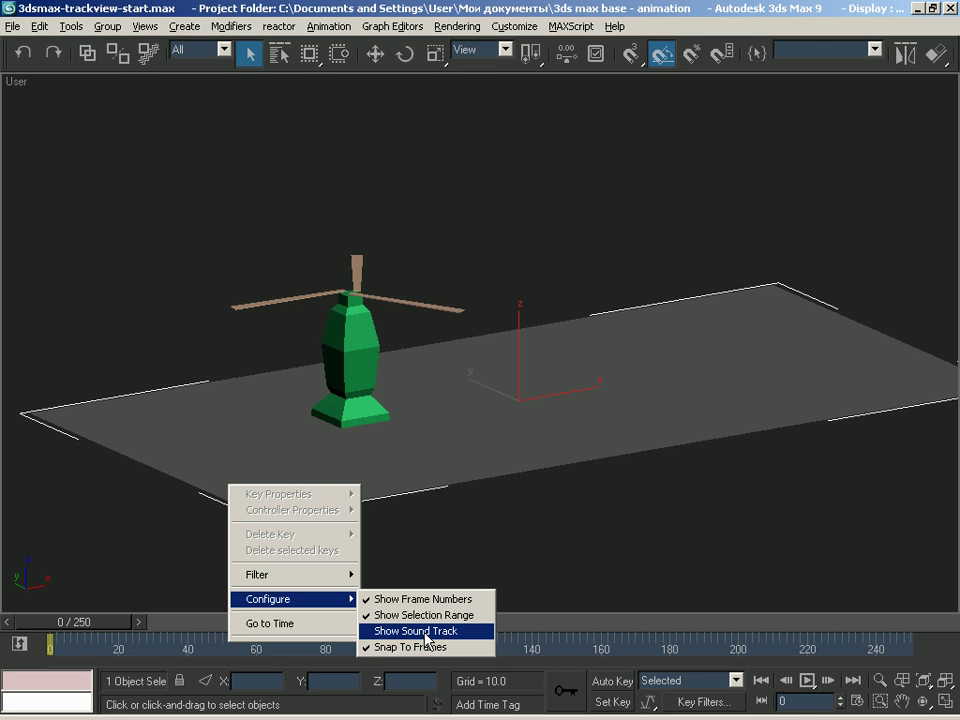
{"action": "left_click", "coordinate": [427, 633]}
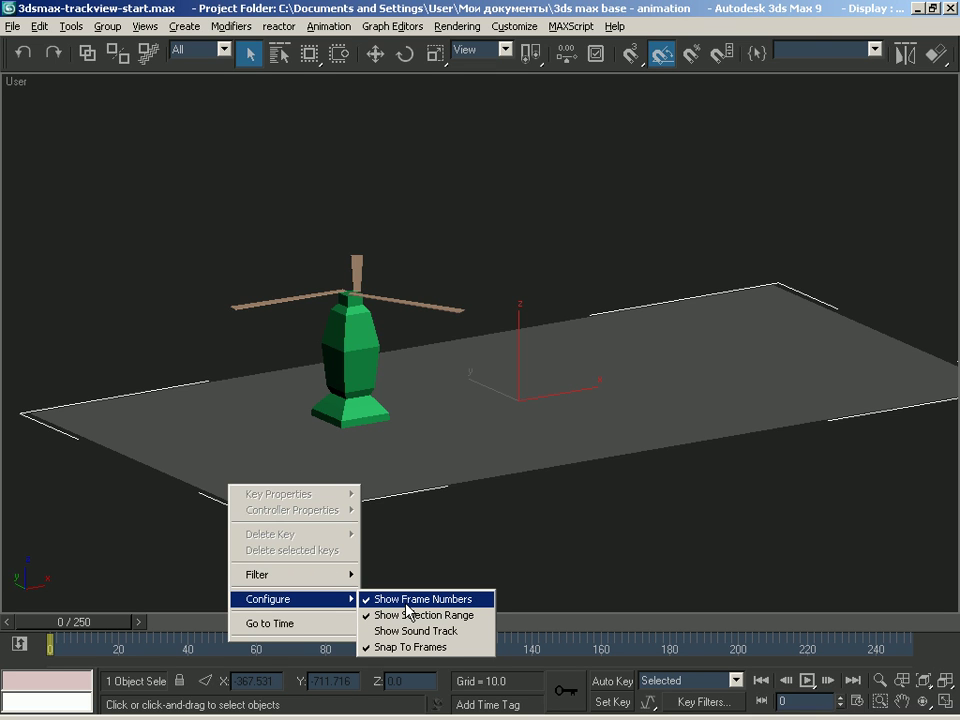
{"action": "left_click", "coordinate": [467, 533]}
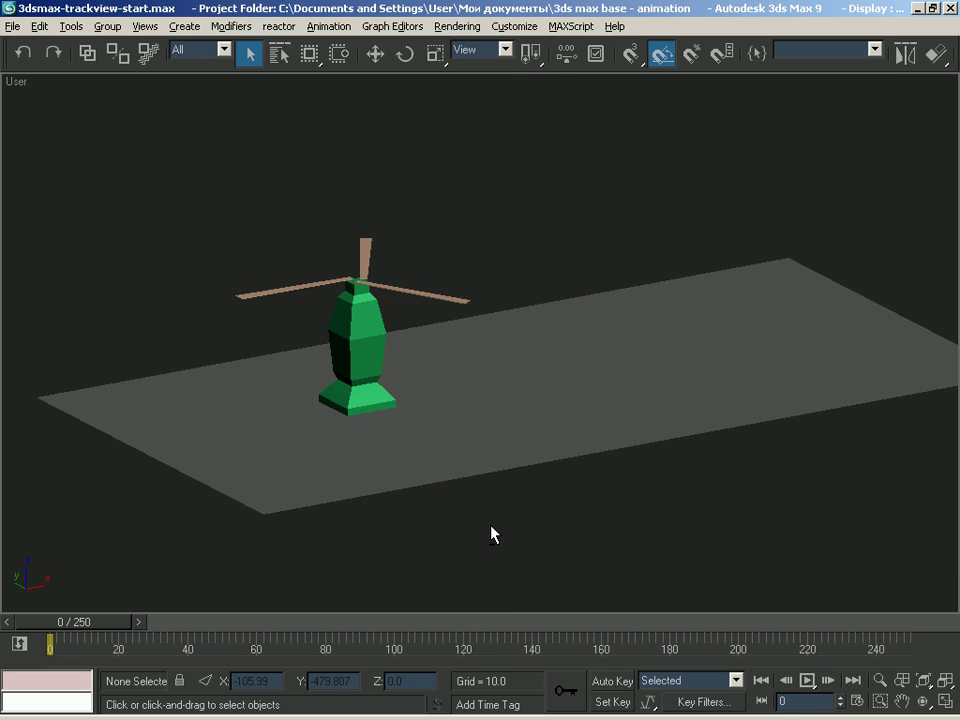
Select the helicopter body, Ctrl-add the rotor, and scrub to preview both parts' keys.
{"action": "scroll", "coordinate": [484, 514], "scroll_direction": "up", "scroll_amount": 3}
{"action": "scroll", "coordinate": [355, 398], "scroll_direction": "down", "scroll_amount": 1}
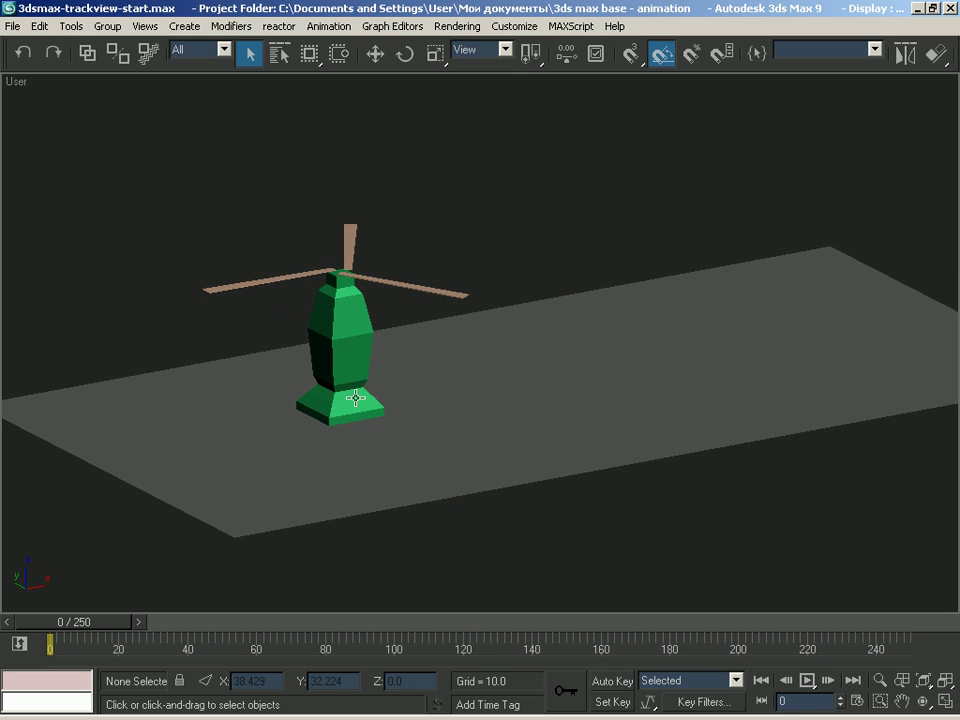
{"action": "left_click", "coordinate": [337, 314]}
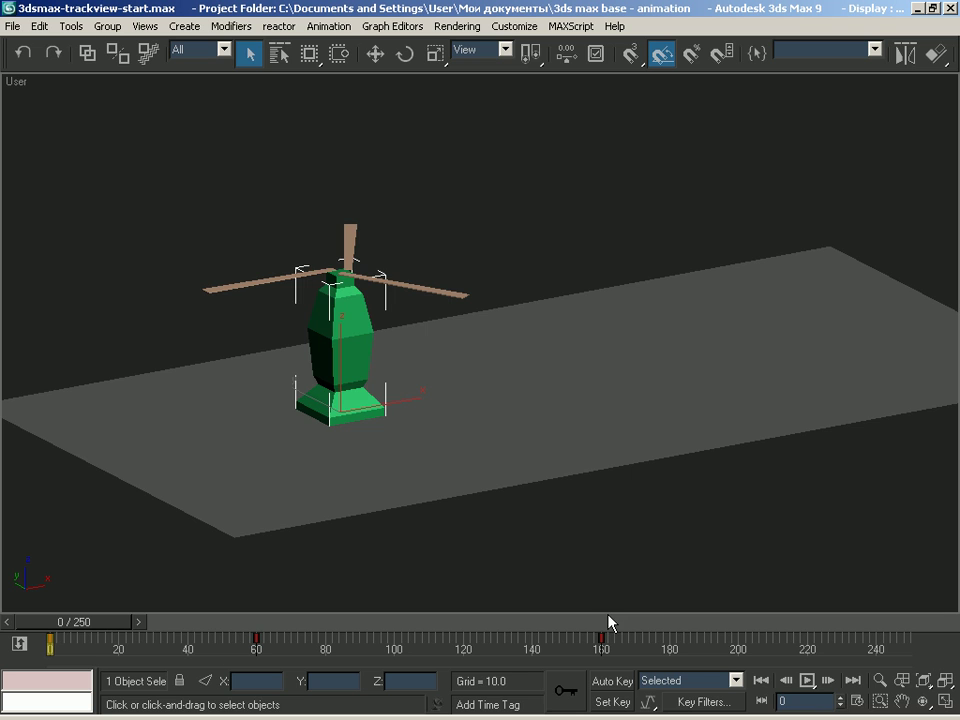
{"action": "mouse_move", "coordinate": [60, 622]}
{"action": "left_mouse_down"}
{"action": "mouse_move", "coordinate": [325, 624]}
{"action": "mouse_move", "coordinate": [51, 624]}
{"action": "left_mouse_up"}
{"action": "left_click_drag", "start_coordinate": [246, 171], "coordinate": [330, 257], "text": "ctrl"}
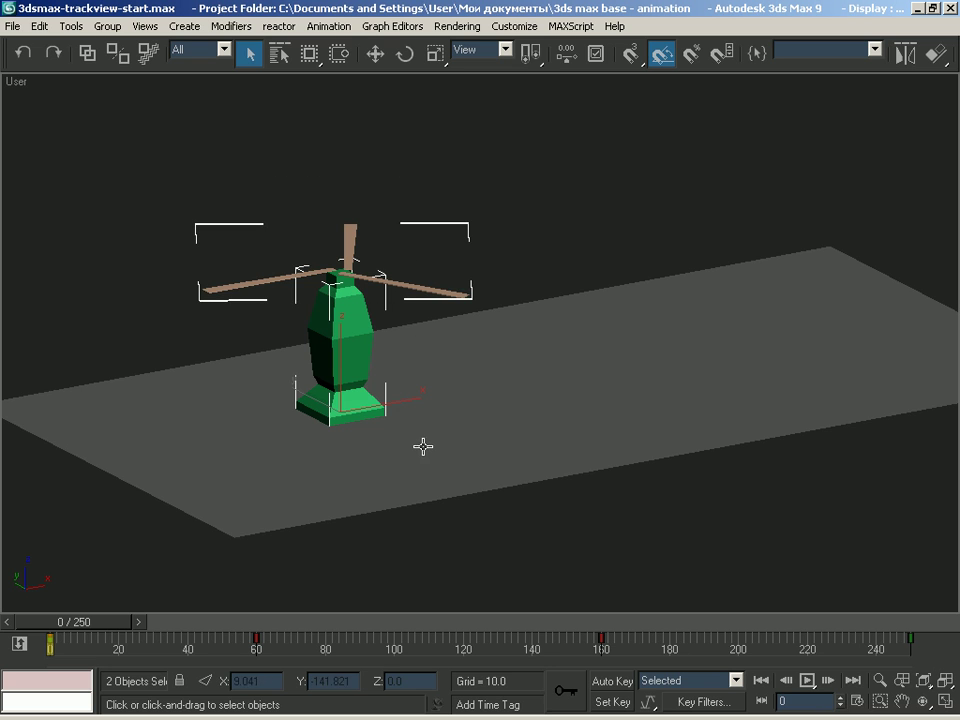
{"action": "left_click_drag", "start_coordinate": [68, 624], "coordinate": [90, 627]}
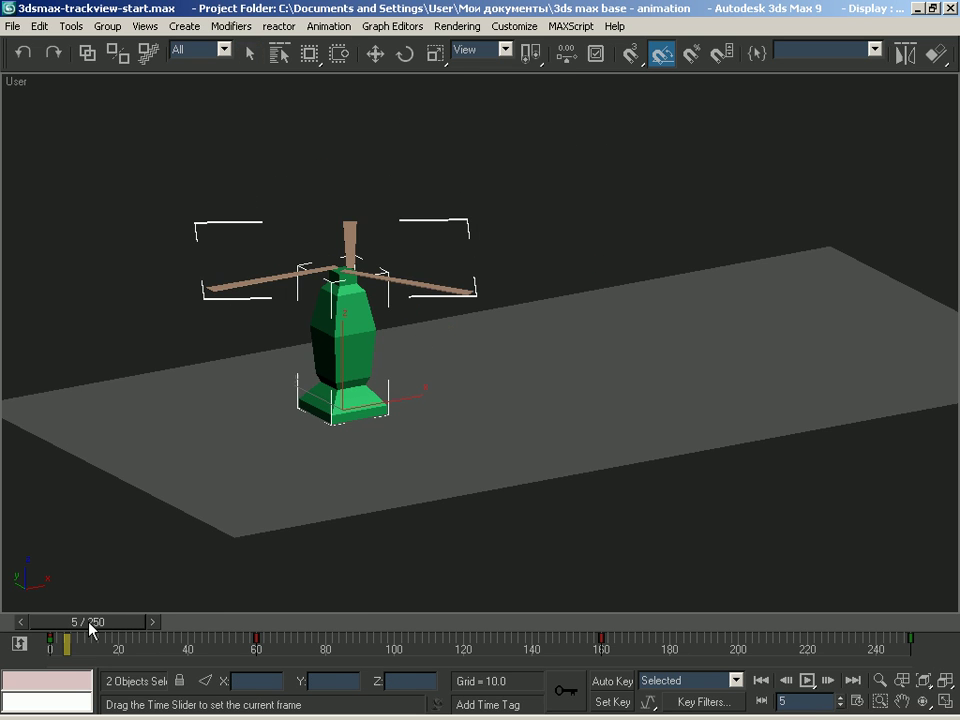
{"action": "left_click_drag", "start_coordinate": [418, 304], "coordinate": [276, 223]}
{"action": "mouse_move", "coordinate": [110, 624]}
{"action": "left_mouse_down"}
{"action": "mouse_move", "coordinate": [192, 624]}
{"action": "mouse_move", "coordinate": [71, 621]}
{"action": "mouse_move", "coordinate": [911, 621]}
{"action": "mouse_move", "coordinate": [52, 621]}
{"action": "left_mouse_up"}
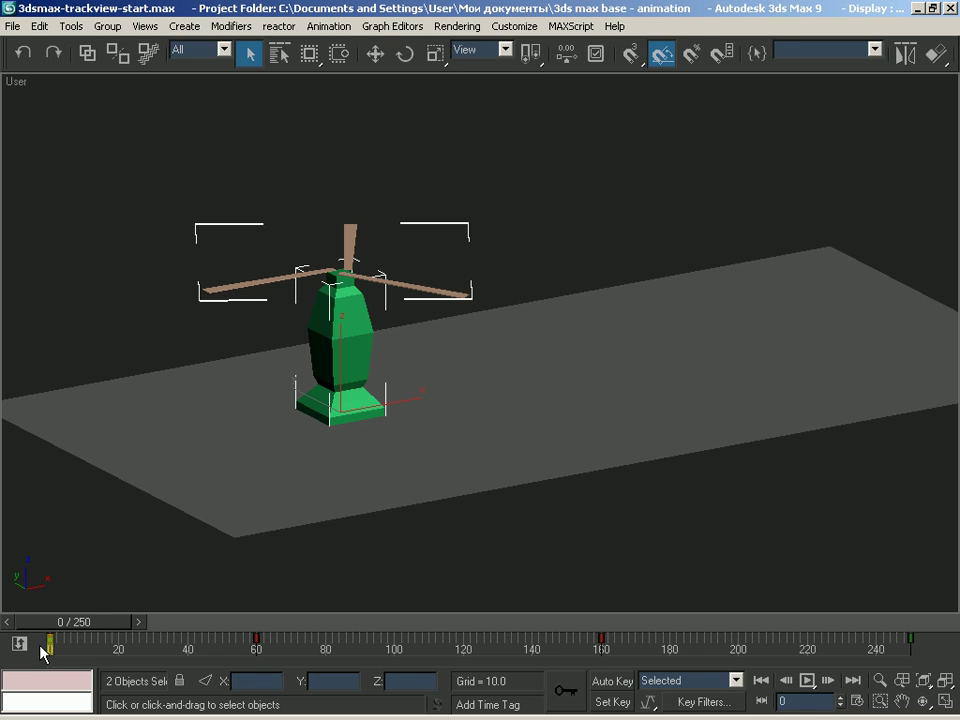
With only the body selected, drag its frame-60 key to about frame 77.
{"action": "left_click", "coordinate": [330, 312]}
{"action": "mouse_move", "coordinate": [103, 621]}
{"action": "left_mouse_down"}
{"action": "mouse_move", "coordinate": [409, 627]}
{"action": "mouse_move", "coordinate": [92, 626]}
{"action": "left_mouse_up"}
{"action": "key", "text": "q"}
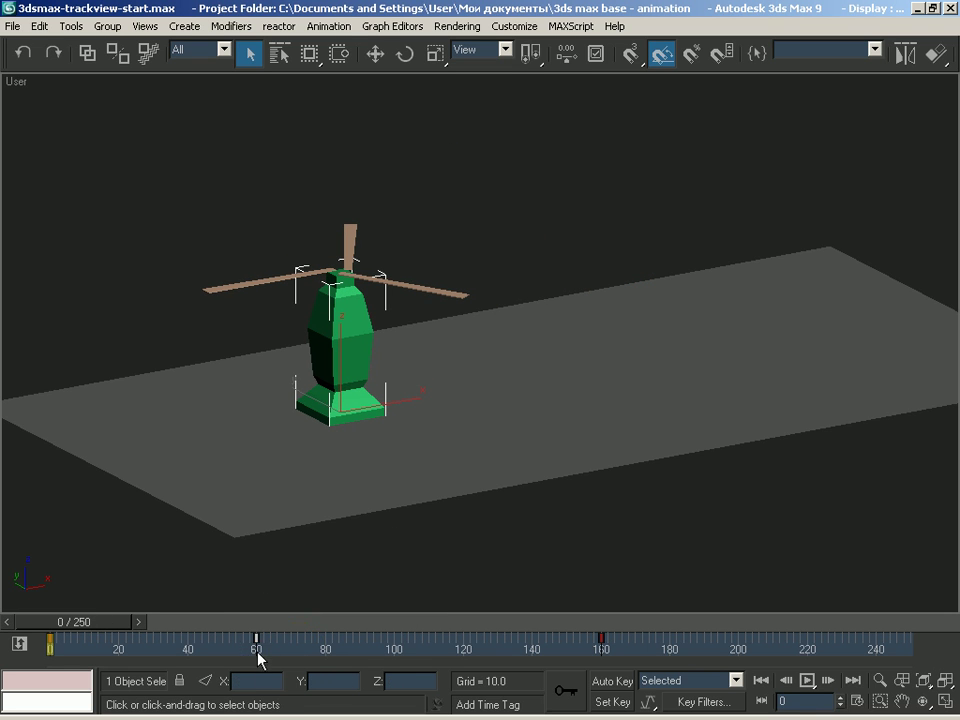
{"action": "left_click_drag", "start_coordinate": [256, 638], "coordinate": [394, 638]}
{"action": "mouse_move", "coordinate": [73, 622]}
{"action": "left_mouse_down"}
{"action": "mouse_move", "coordinate": [606, 628]}
{"action": "mouse_move", "coordinate": [75, 626]}
{"action": "left_mouse_up"}
Move that key on to about frame 95 and preview the retimed motion.
{"action": "key", "text": "q"}
{"action": "left_click", "coordinate": [390, 642]}
{"action": "mouse_move", "coordinate": [390, 641]}
{"action": "left_mouse_down"}
{"action": "mouse_move", "coordinate": [136, 633]}
{"action": "mouse_move", "coordinate": [390, 624]}
{"action": "mouse_move", "coordinate": [83, 625]}
{"action": "left_mouse_up"}
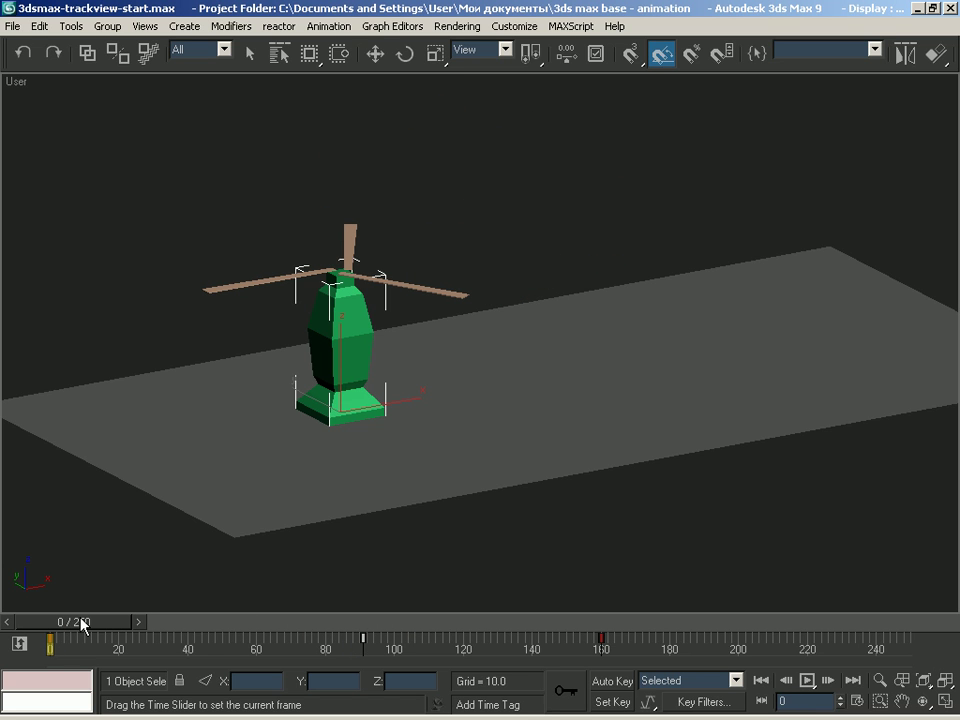
{"action": "mouse_move", "coordinate": [94, 624]}
{"action": "left_mouse_down"}
{"action": "mouse_move", "coordinate": [627, 625]}
{"action": "mouse_move", "coordinate": [96, 626]}
{"action": "left_mouse_up"}
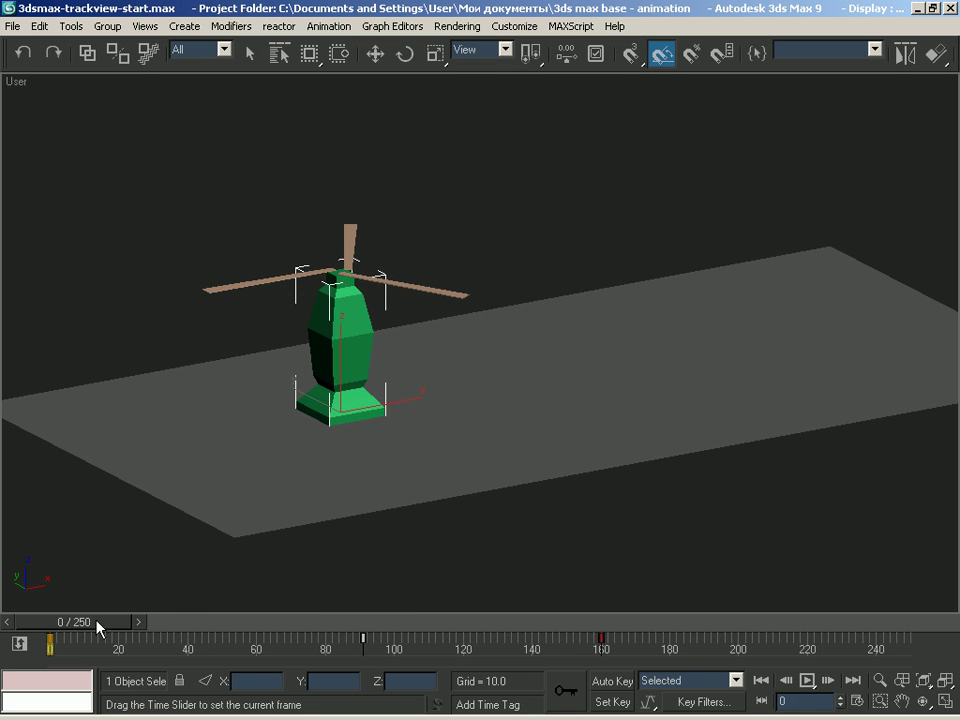
{"action": "left_click", "coordinate": [49, 645]}
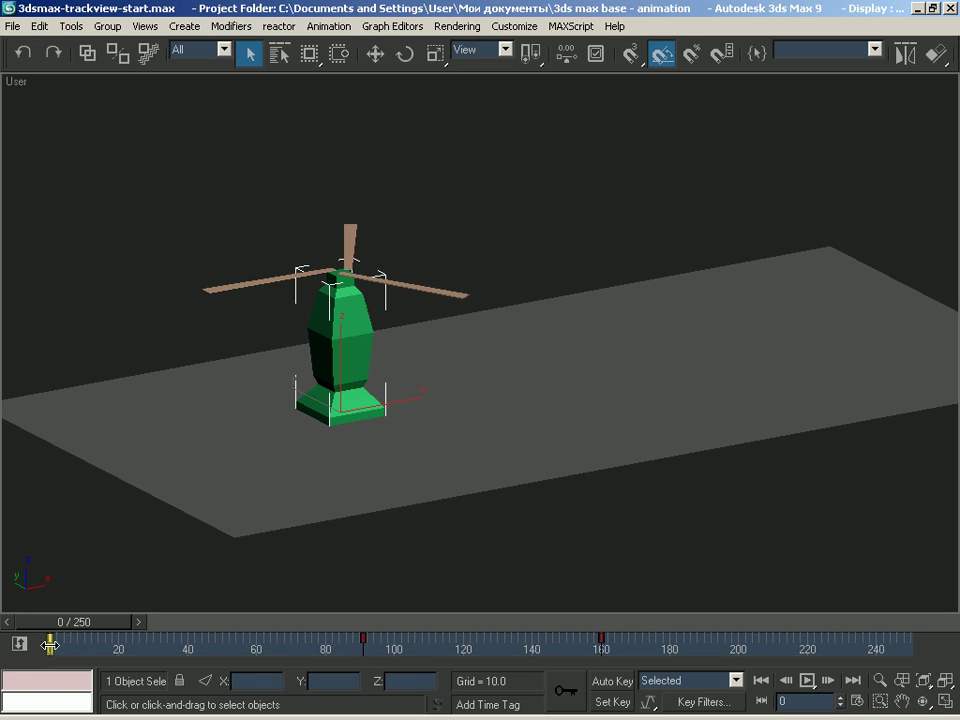
Shift-copy the frame-0 key to frame 145 and pull the middle key back to about 72.
{"action": "mouse_move", "coordinate": [49, 645]}
{"action": "left_mouse_down", "text": "shift"}
{"action": "mouse_move", "coordinate": [547, 640]}
{"action": "mouse_move", "coordinate": [533, 640]}
{"action": "left_mouse_up", "text": "shift"}
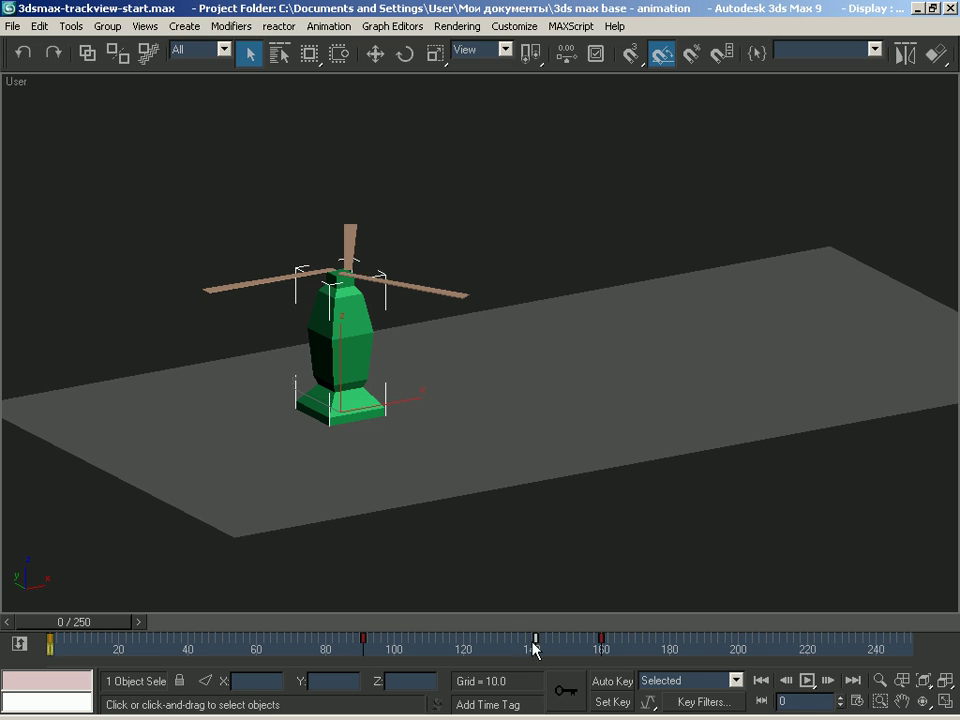
{"action": "left_click", "coordinate": [363, 640]}
{"action": "left_click_drag", "start_coordinate": [363, 640], "coordinate": [276, 640]}
{"action": "mouse_move", "coordinate": [75, 622]}
{"action": "left_mouse_down"}
{"action": "mouse_move", "coordinate": [547, 628]}
{"action": "mouse_move", "coordinate": [64, 636]}
{"action": "mouse_move", "coordinate": [505, 637]}
{"action": "mouse_move", "coordinate": [560, 630]}
{"action": "mouse_move", "coordinate": [600, 561]}
{"action": "mouse_move", "coordinate": [598, 613]}
{"action": "mouse_move", "coordinate": [64, 610]}
{"action": "left_mouse_up"}
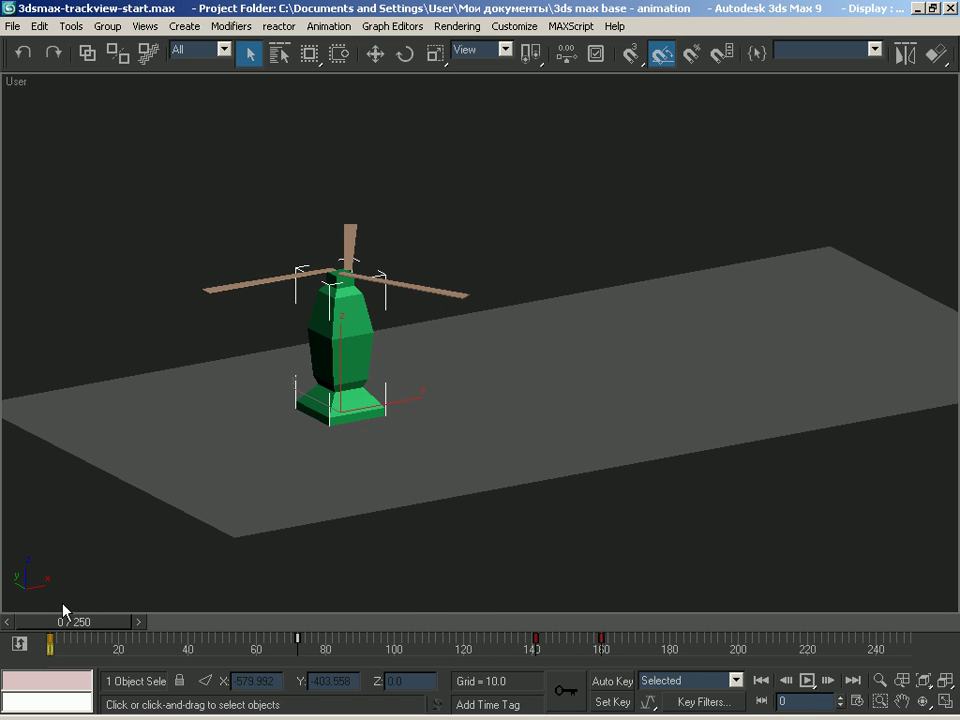
Drag the frame-160 key off the track bar to remove it.
{"action": "left_click", "coordinate": [599, 638]}
{"action": "left_click_drag", "start_coordinate": [602, 638], "coordinate": [768, 663]}
{"action": "left_click", "coordinate": [797, 647]}
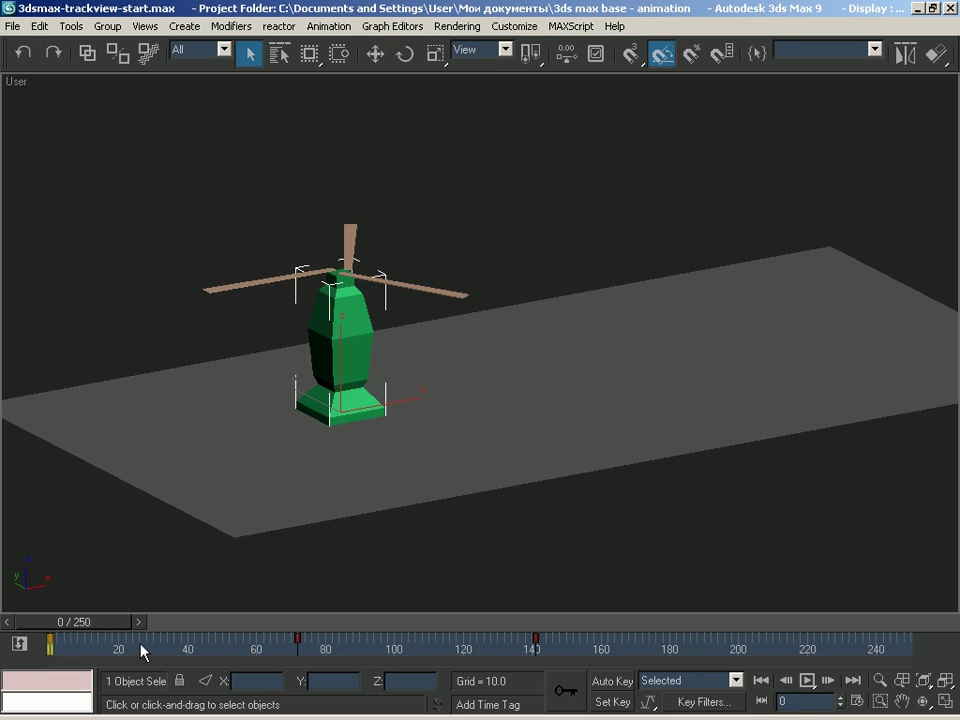
Box-select all keys and scale the range, stretching to 220 then shrinking to end near 160.
{"action": "left_click_drag", "start_coordinate": [43, 645], "coordinate": [573, 661]}
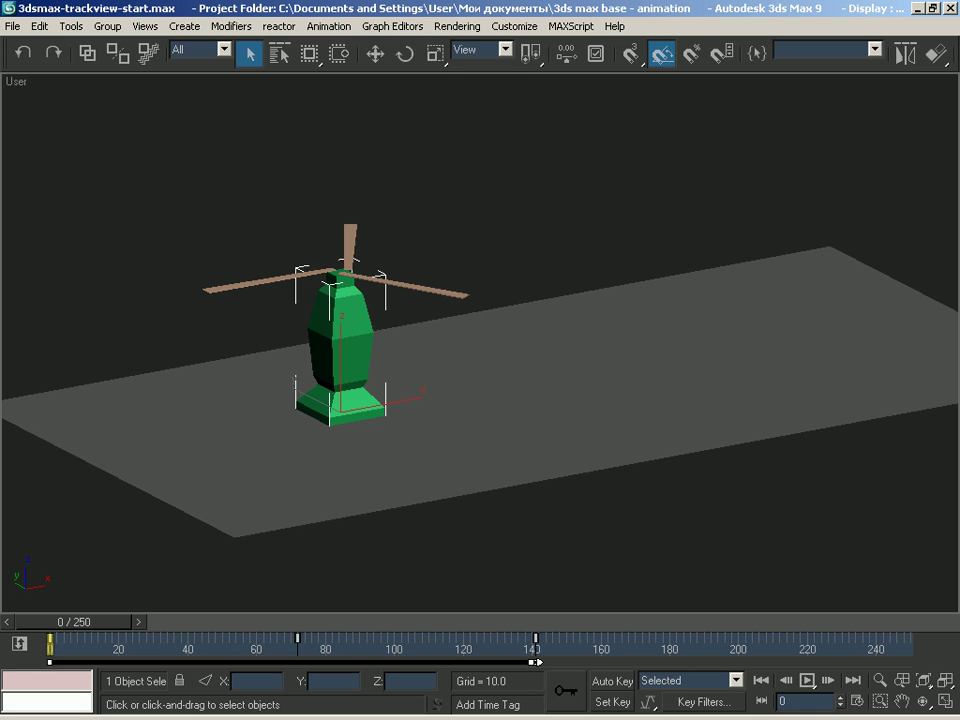
{"action": "left_click_drag", "start_coordinate": [537, 662], "coordinate": [805, 662]}
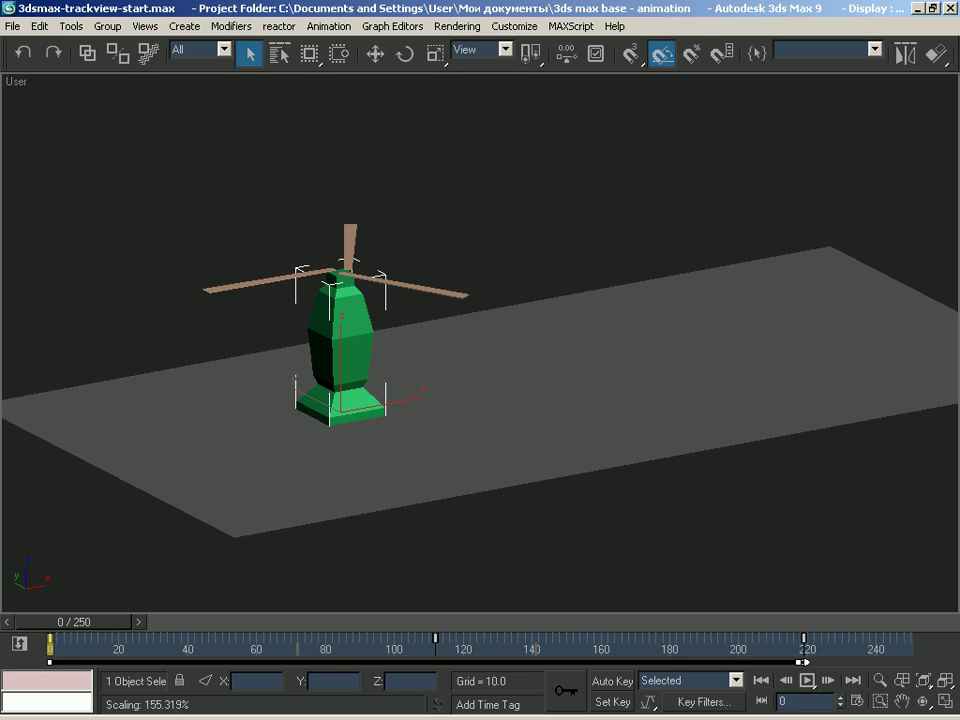
{"action": "mouse_move", "coordinate": [75, 622]}
{"action": "left_mouse_down"}
{"action": "mouse_move", "coordinate": [339, 626]}
{"action": "mouse_move", "coordinate": [657, 613]}
{"action": "mouse_move", "coordinate": [60, 622]}
{"action": "left_mouse_up"}
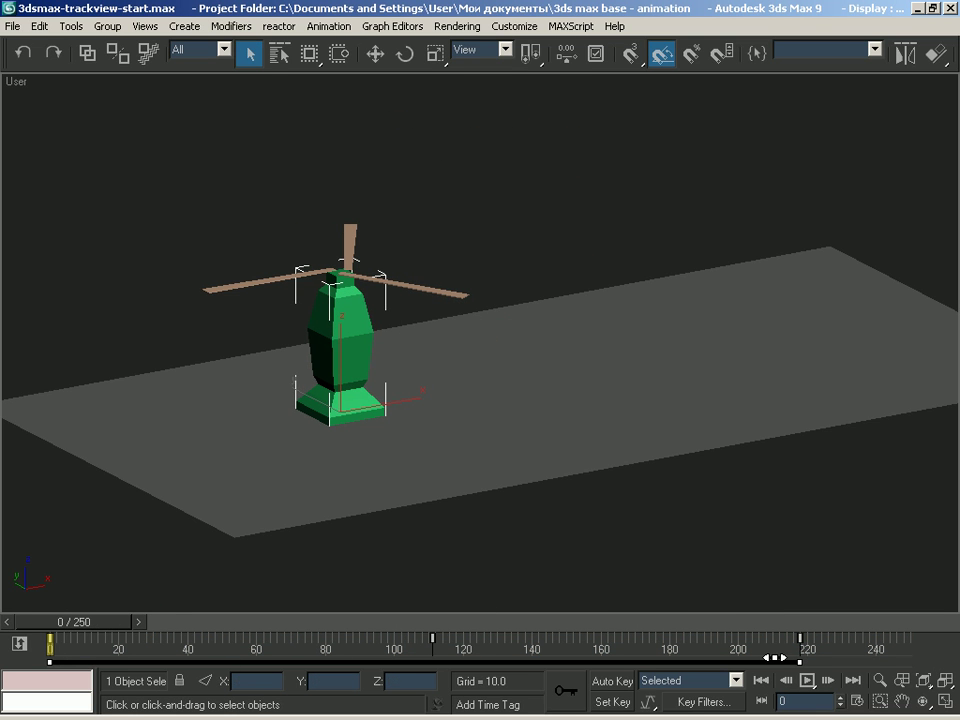
{"action": "left_click_drag", "start_coordinate": [805, 661], "coordinate": [322, 661]}
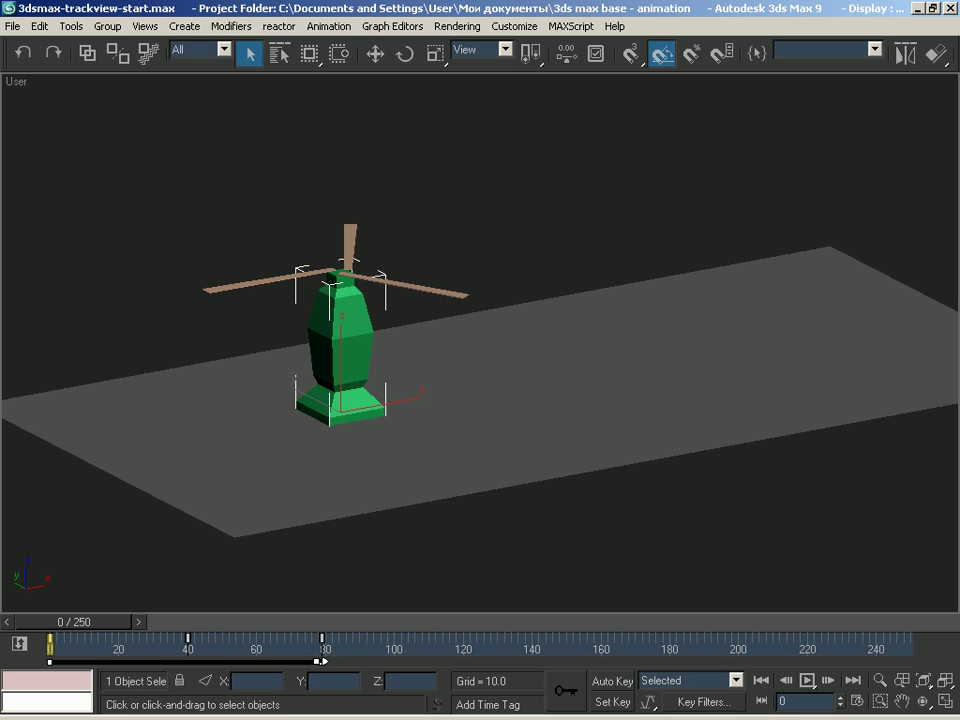
Play and stop the animation, rewind to frame 0, and select the frame-40 key.
{"action": "left_click", "coordinate": [807, 681]}
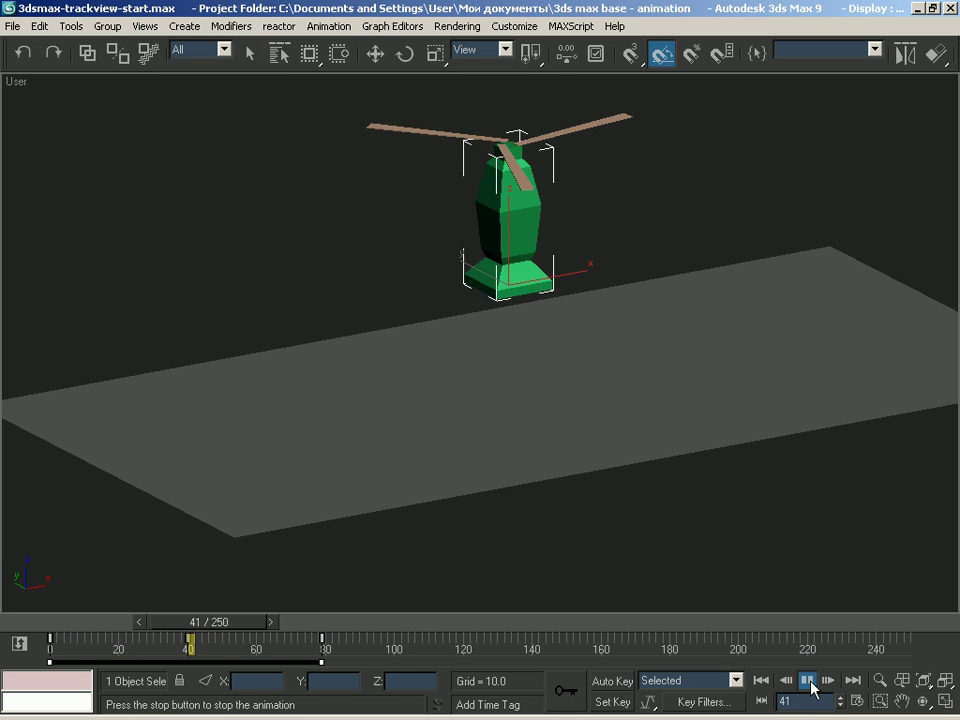
{"action": "left_click", "coordinate": [807, 681]}
{"action": "left_click_drag", "start_coordinate": [281, 625], "coordinate": [59, 625]}
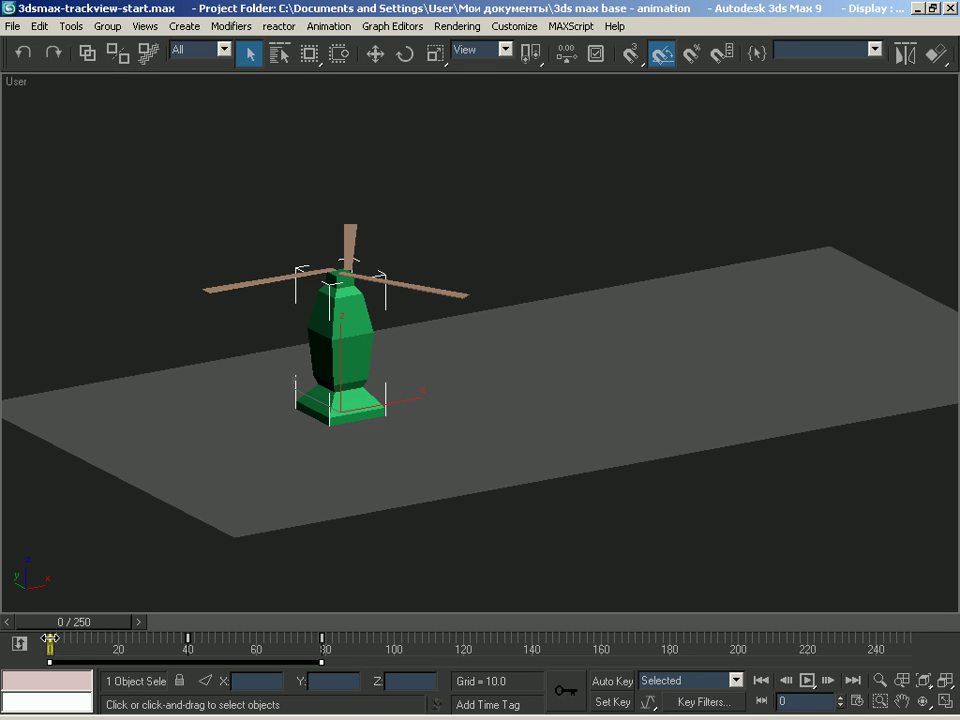
{"action": "left_click", "coordinate": [185, 640]}
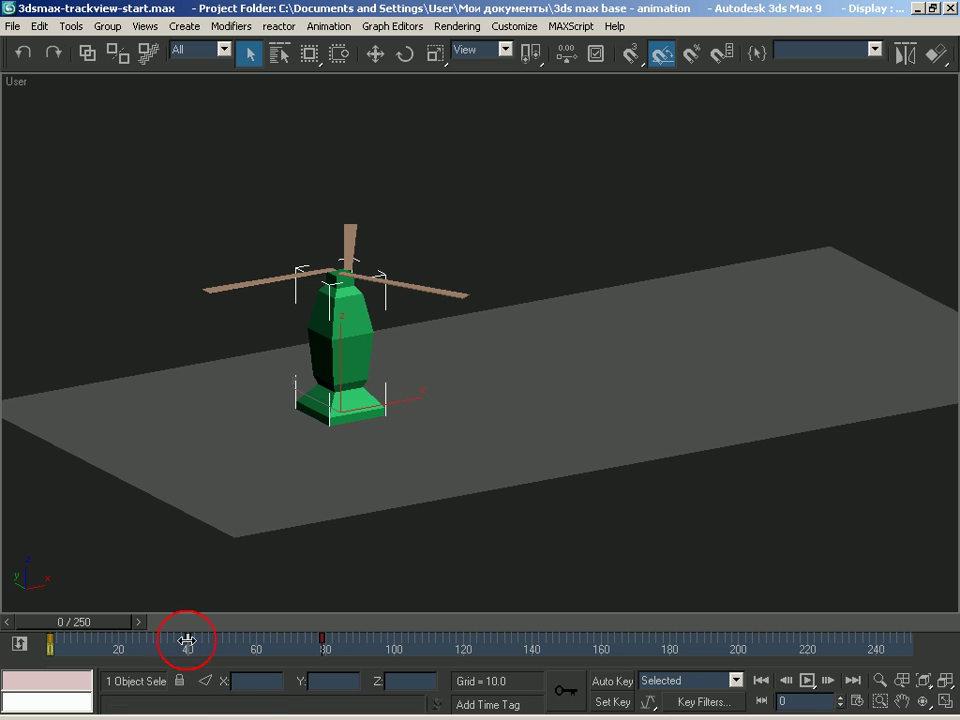
Open the Box01: X Position dialog for the frame-41 key and move it aside.
{"action": "right_click", "coordinate": [187, 640]}
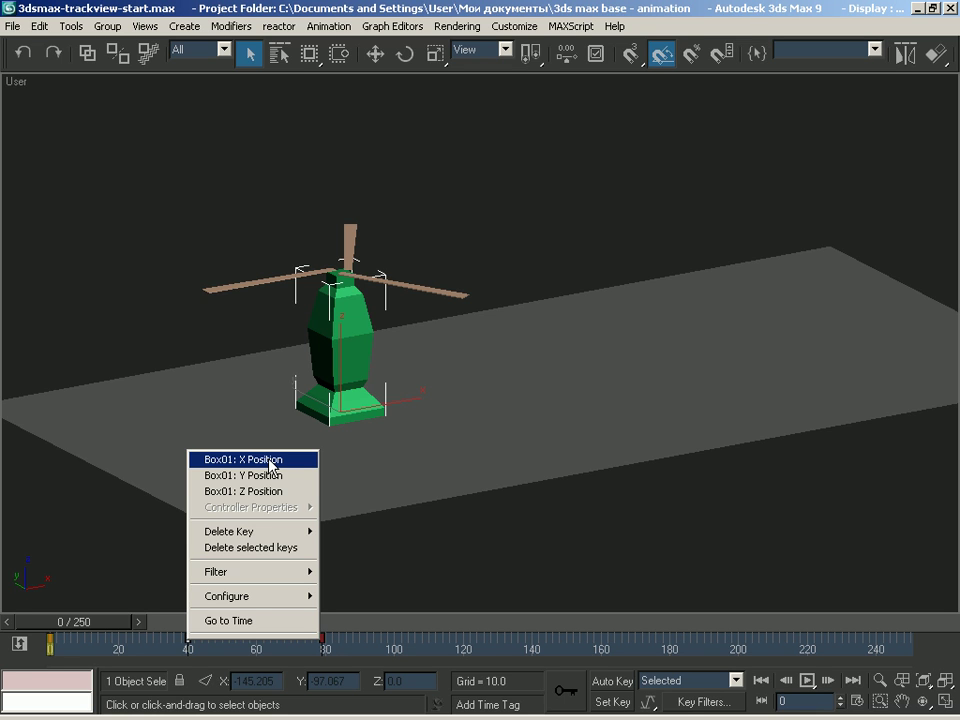
{"action": "left_click", "coordinate": [270, 460]}
{"action": "mouse_move", "coordinate": [254, 378]}
{"action": "left_mouse_down"}
{"action": "mouse_move", "coordinate": [568, 327]}
{"action": "mouse_move", "coordinate": [685, 260]}
{"action": "left_mouse_up"}
{"action": "left_click_drag", "start_coordinate": [96, 622], "coordinate": [230, 622]}
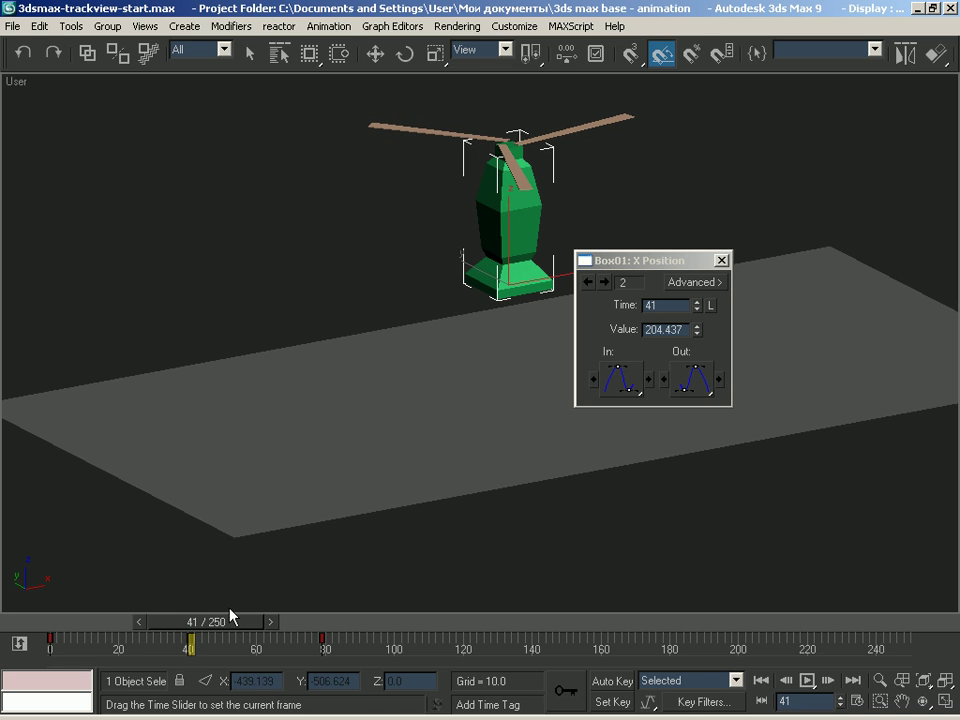
Lower the key's X position to 163.55 and open the helicopter's Object Properties.
{"action": "key", "text": "q"}
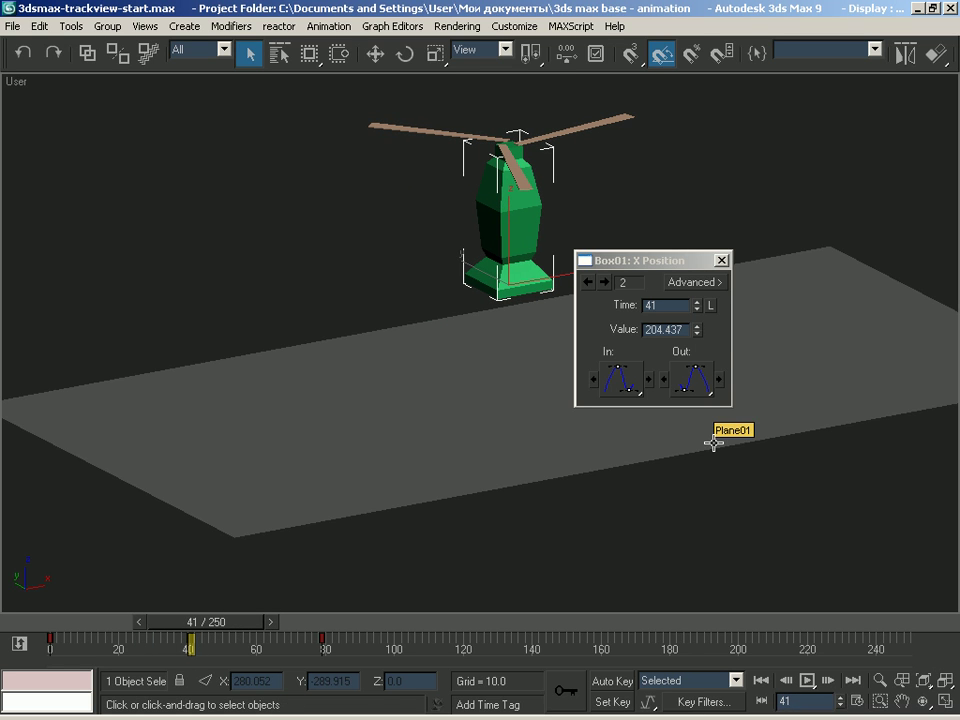
{"action": "mouse_move", "coordinate": [699, 333]}
{"action": "left_mouse_down"}
{"action": "mouse_move", "coordinate": [705, 370]}
{"action": "mouse_move", "coordinate": [665, 335]}
{"action": "left_mouse_up"}
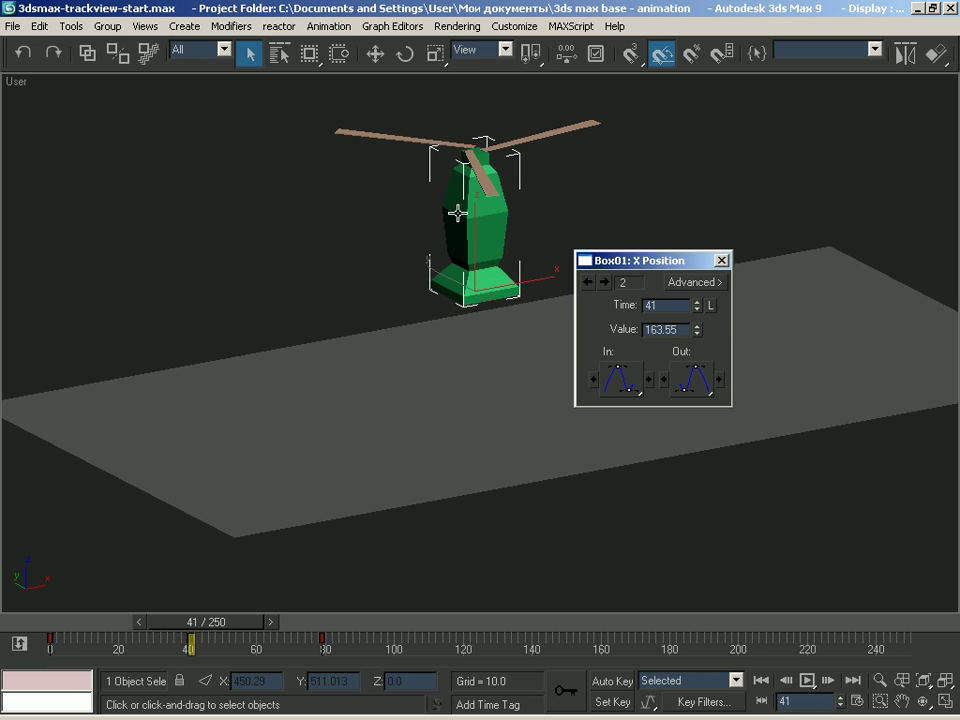
{"action": "right_click", "coordinate": [457, 213]}
{"action": "left_click", "coordinate": [490, 315]}
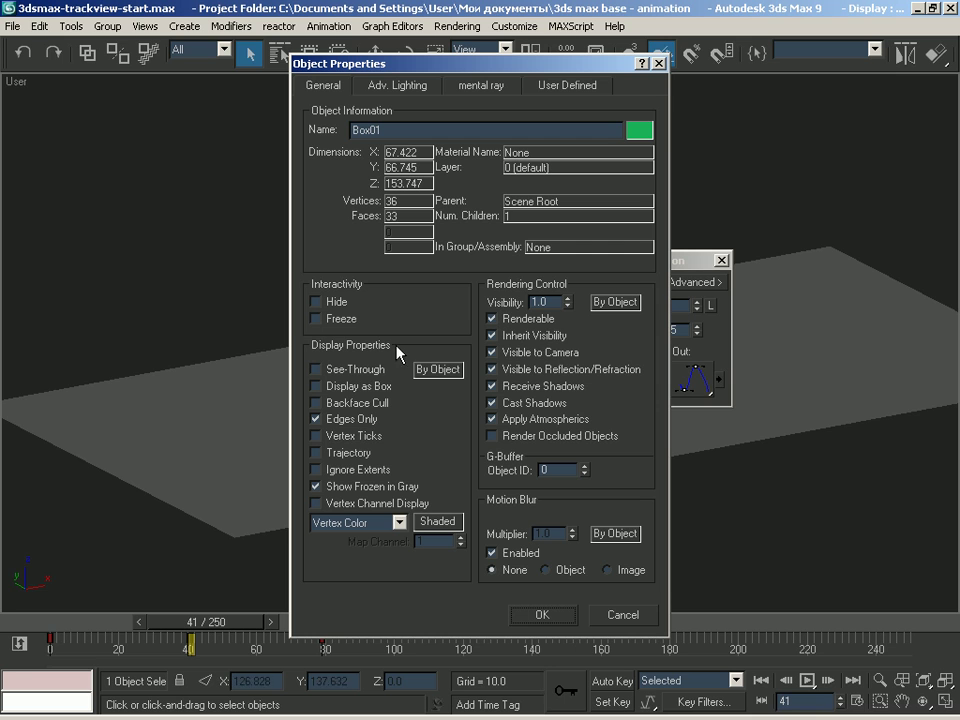
Enable Trajectory display for the helicopter and review the path between frames 12 and 40.
{"action": "left_click", "coordinate": [316, 453]}
{"action": "left_click", "coordinate": [541, 614]}
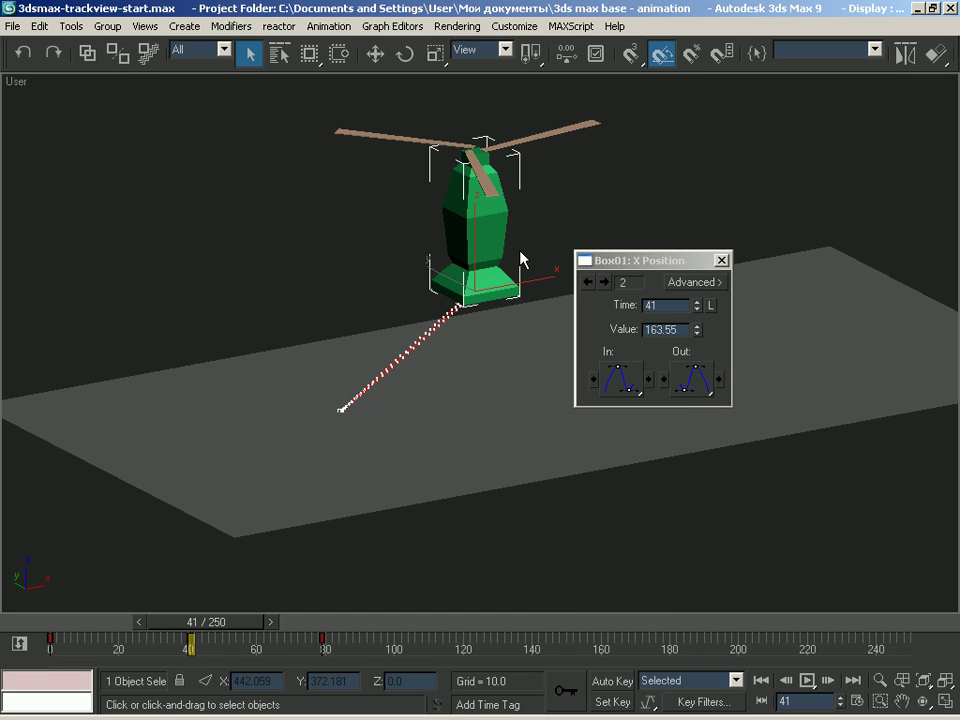
{"action": "left_click_drag", "start_coordinate": [250, 632], "coordinate": [231, 606]}
Set the frame-41 key's X value to 217.521 and expand its Advanced tangent settings.
{"action": "left_click_drag", "start_coordinate": [698, 332], "coordinate": [723, 330]}
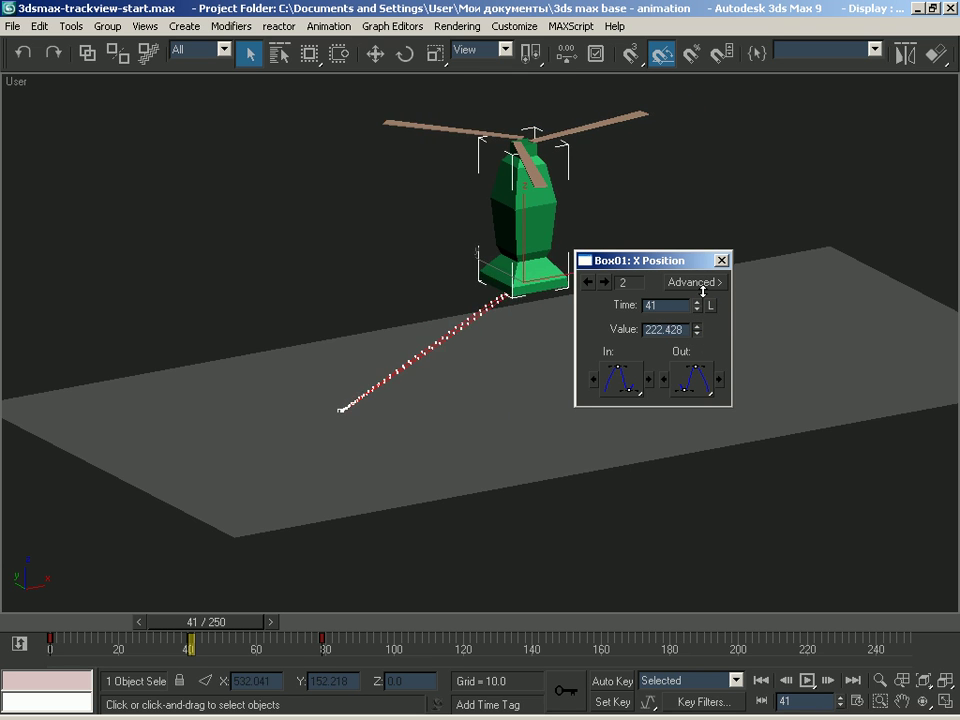
{"action": "left_click", "coordinate": [704, 283]}
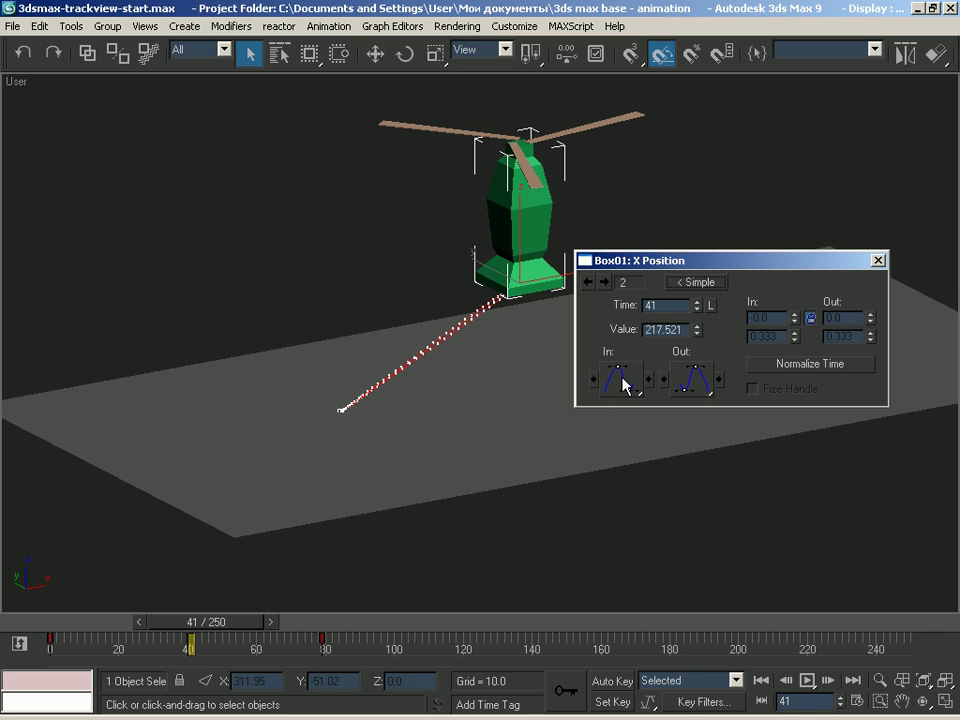
{"action": "left_click_drag", "start_coordinate": [679, 261], "coordinate": [719, 256]}
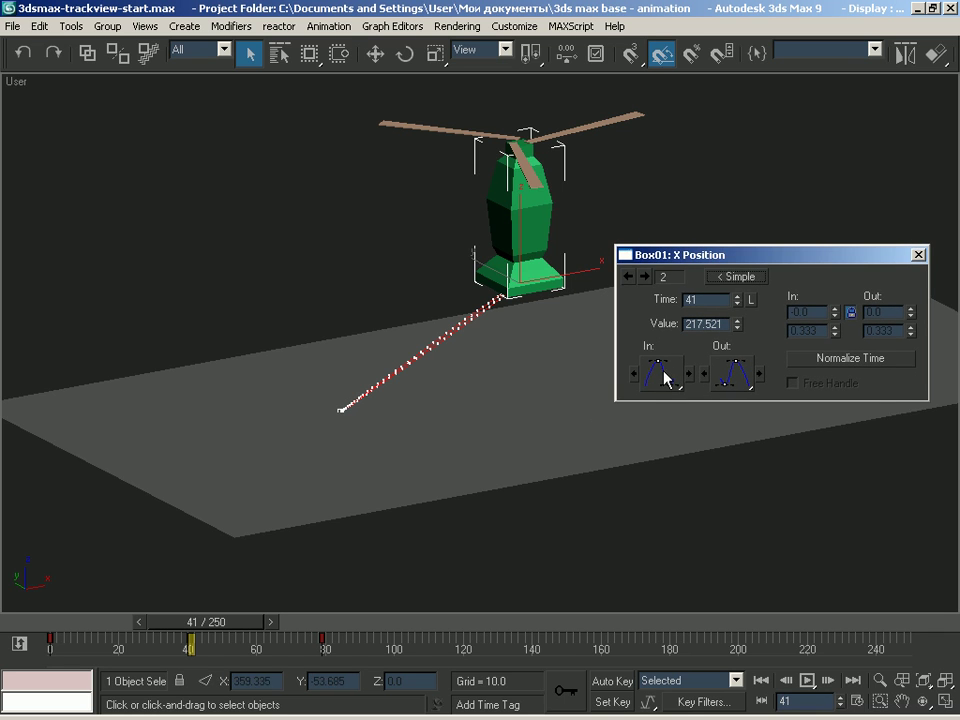
Set the frame-41 X Position key's tangent type to Custom.
{"action": "left_click", "coordinate": [664, 378]}
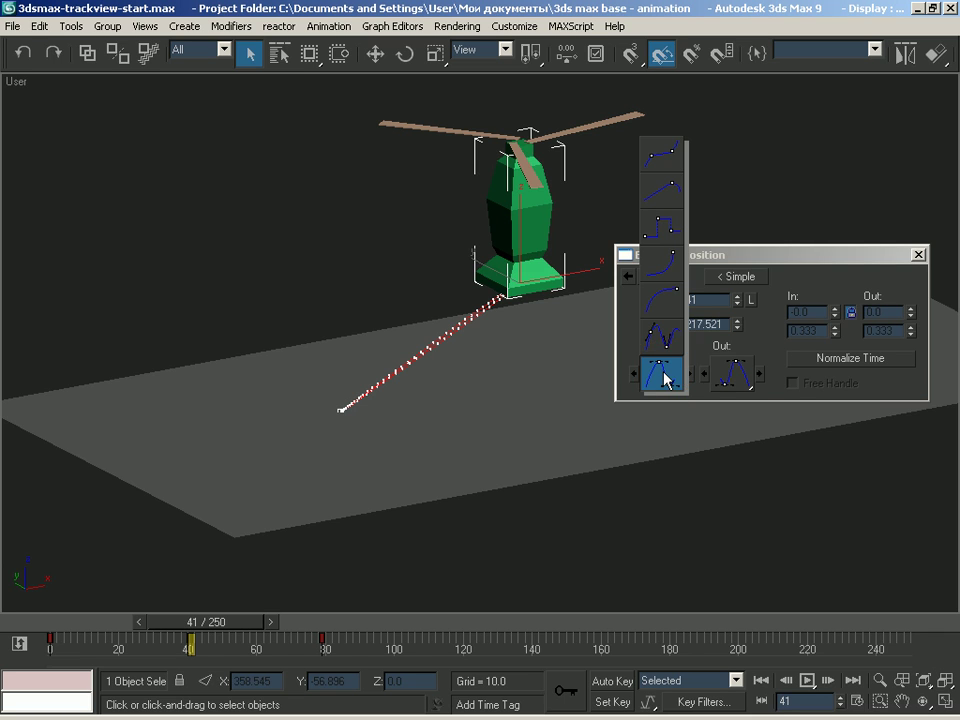
{"action": "left_click", "coordinate": [659, 337]}
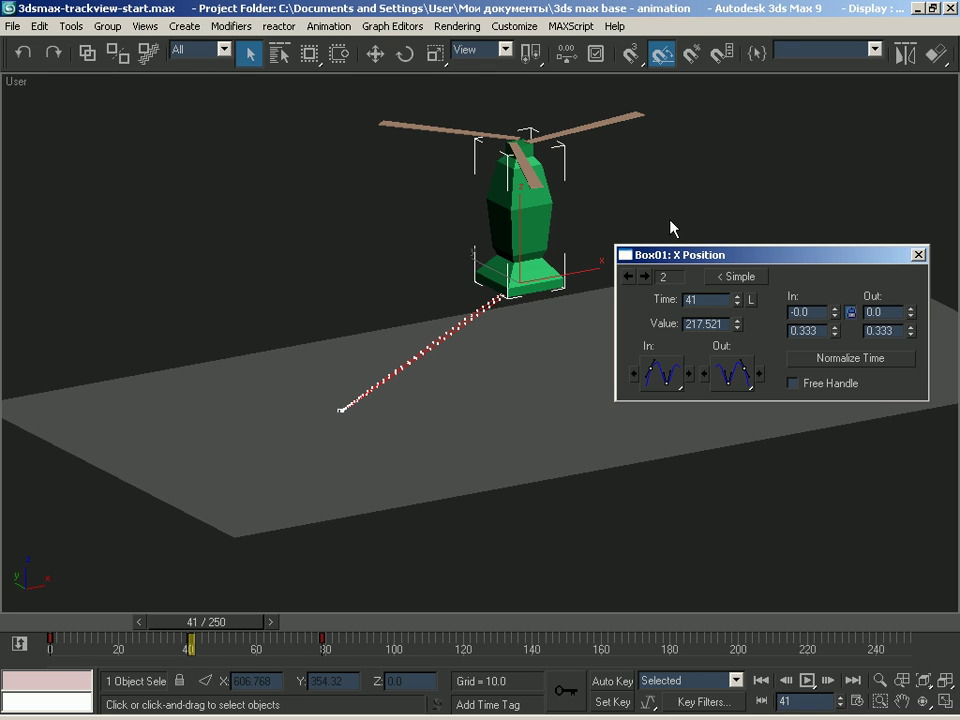
Step between the first and second position keys, ending on key 2 at frame 41.
{"action": "left_click", "coordinate": [628, 277]}
{"action": "left_click", "coordinate": [641, 279]}
{"action": "left_click", "coordinate": [630, 278]}
{"action": "left_click", "coordinate": [639, 279]}
{"action": "left_click", "coordinate": [634, 278]}
{"action": "left_click", "coordinate": [645, 277]}
Set the tangent slopes to 1.75 and -1.75 and lengthen the in-tangent.
{"action": "mouse_move", "coordinate": [836, 314]}
{"action": "left_mouse_down"}
{"action": "mouse_move", "coordinate": [831, 186]}
{"action": "mouse_move", "coordinate": [831, 424]}
{"action": "mouse_move", "coordinate": [829, 146]}
{"action": "left_mouse_up"}
{"action": "mouse_move", "coordinate": [836, 330]}
{"action": "left_mouse_down"}
{"action": "mouse_move", "coordinate": [834, 225]}
{"action": "mouse_move", "coordinate": [835, 290]}
{"action": "left_mouse_up"}
{"action": "mouse_move", "coordinate": [743, 257]}
{"action": "left_mouse_down"}
{"action": "mouse_move", "coordinate": [752, 236]}
{"action": "mouse_move", "coordinate": [744, 249]}
{"action": "mouse_move", "coordinate": [772, 245]}
{"action": "left_mouse_up"}
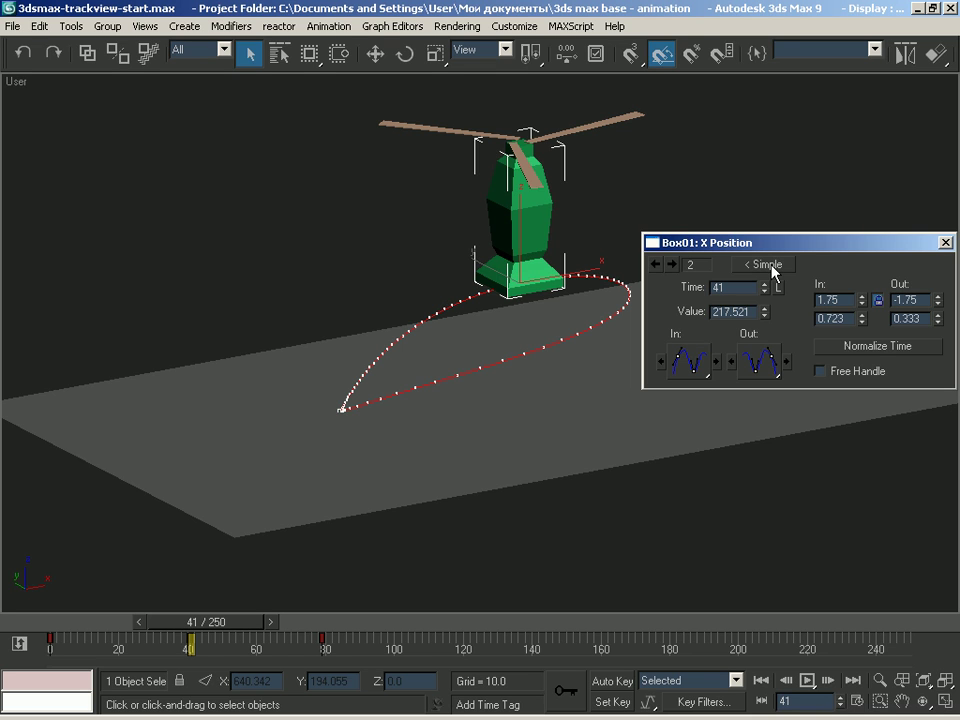
Close the Box01: X Position key details, check the track bar Filter submenu, and scrub to frame 41.
{"action": "left_click", "coordinate": [945, 242]}
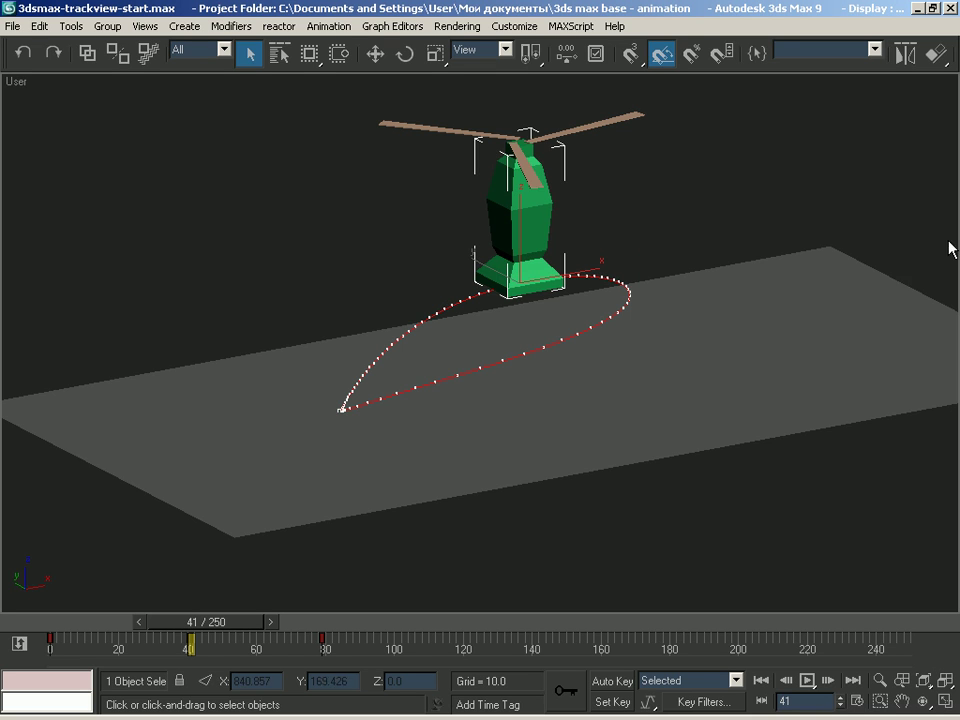
{"action": "right_click", "coordinate": [192, 642]}
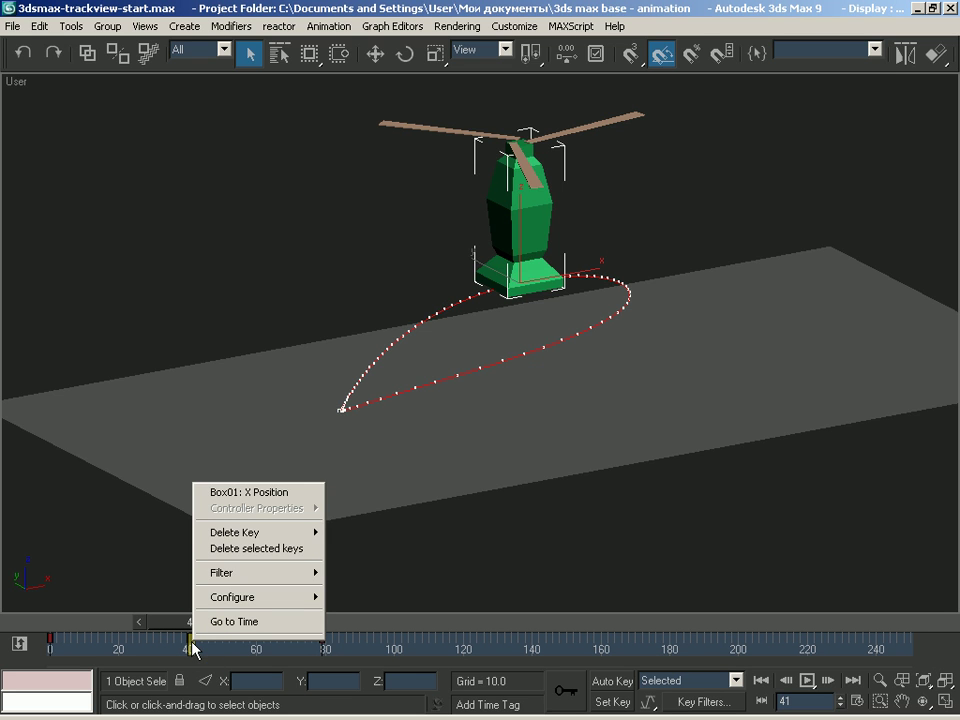
{"action": "mouse_move", "coordinate": [255, 573]}
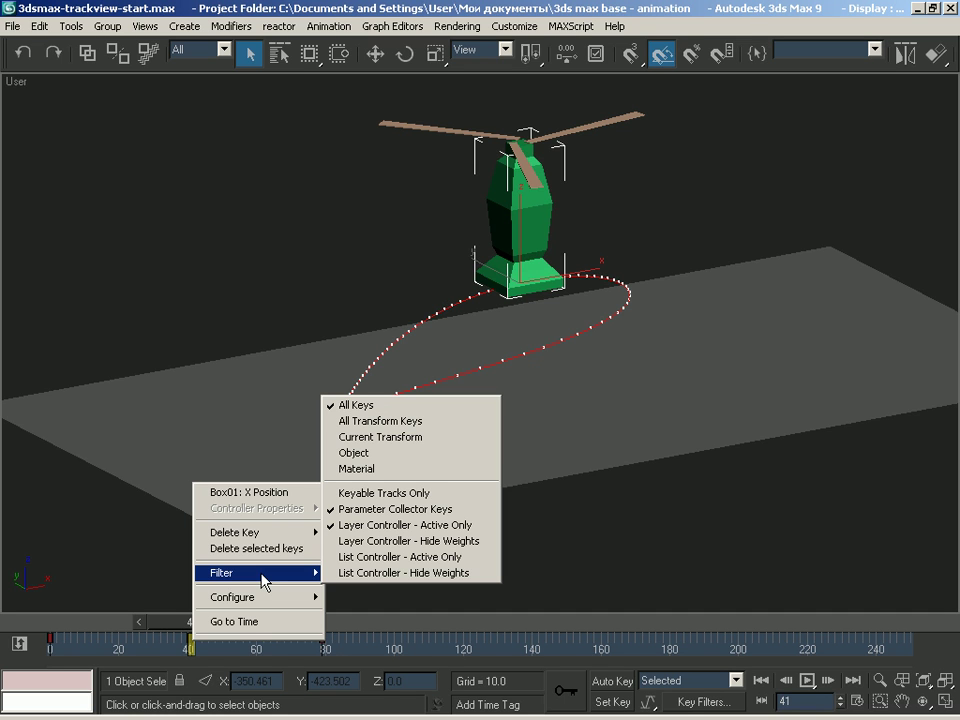
{"action": "mouse_move", "coordinate": [171, 632]}
{"action": "left_mouse_down"}
{"action": "mouse_move", "coordinate": [99, 630]}
{"action": "mouse_move", "coordinate": [203, 630]}
{"action": "mouse_move", "coordinate": [148, 630]}
{"action": "mouse_move", "coordinate": [169, 630]}
{"action": "left_mouse_up"}
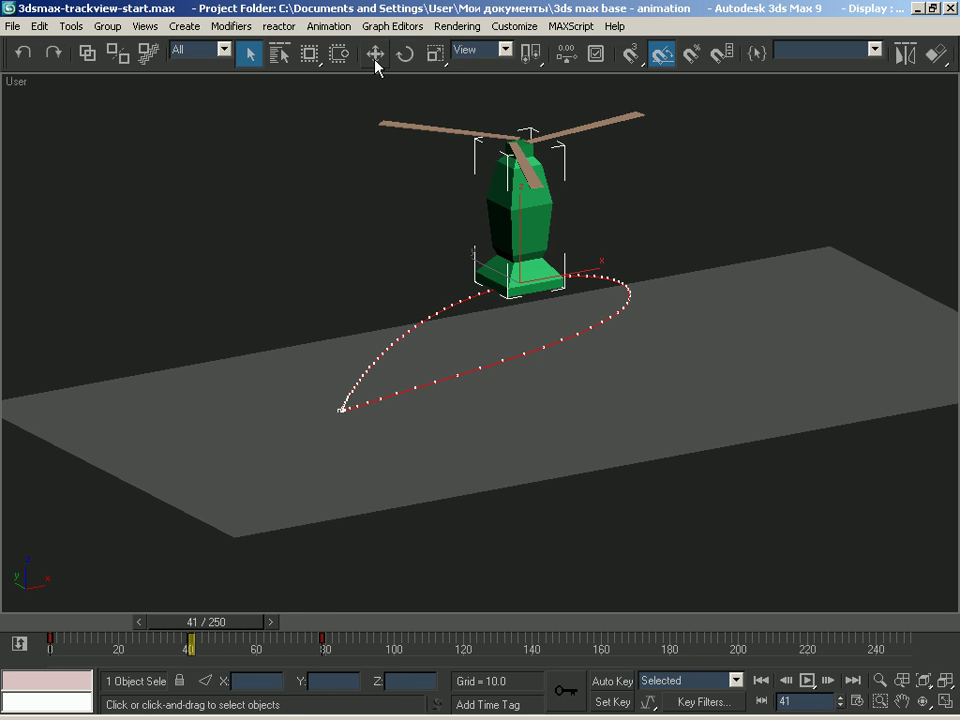
With Auto Key on, tilt the helicopter -15° to record a rotation key.
{"action": "left_click", "coordinate": [405, 54]}
{"action": "left_click_drag", "start_coordinate": [360, 180], "coordinate": [354, 196]}
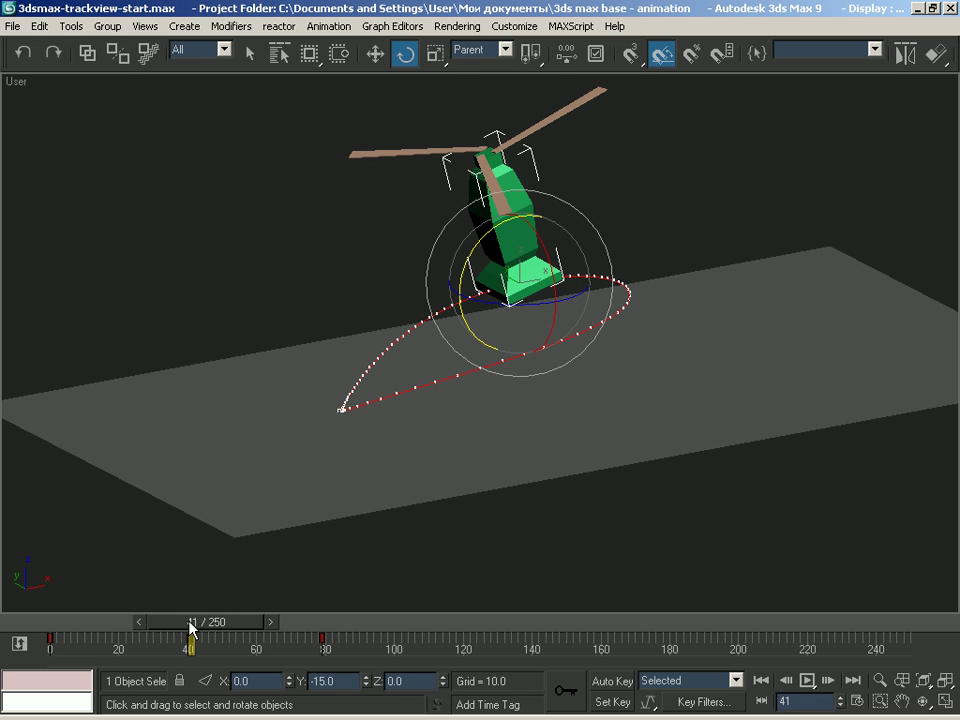
{"action": "key", "text": "ctrl+z"}
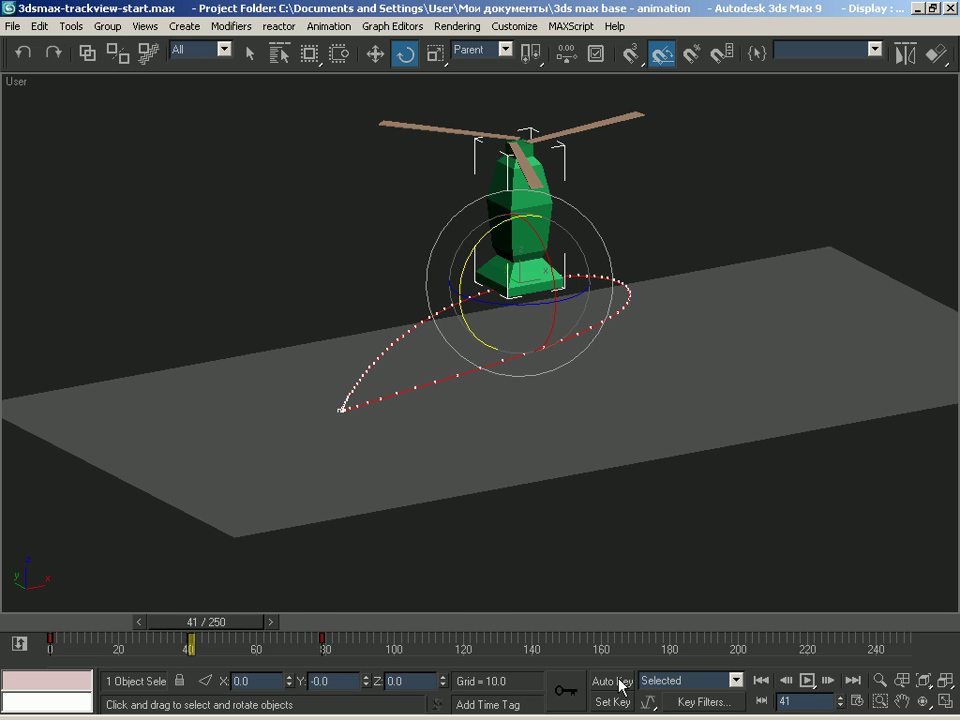
{"action": "left_click", "coordinate": [620, 684]}
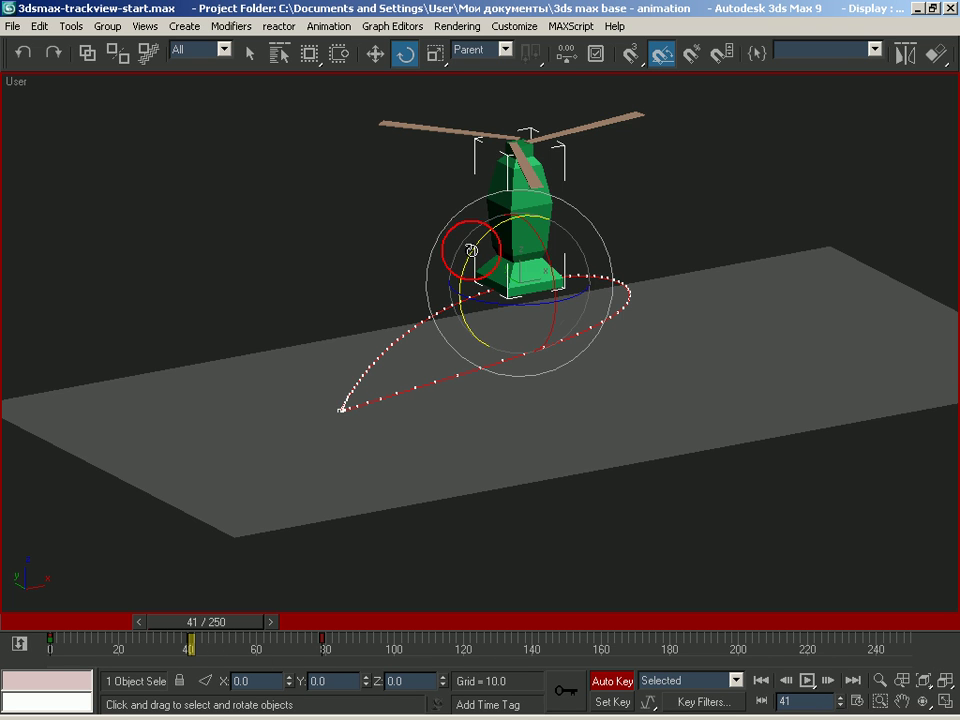
{"action": "left_click_drag", "start_coordinate": [472, 250], "coordinate": [283, 565]}
Advance along the path, tilt the helicopter further, and select the key at frame 80.
{"action": "left_click_drag", "start_coordinate": [224, 627], "coordinate": [343, 622]}
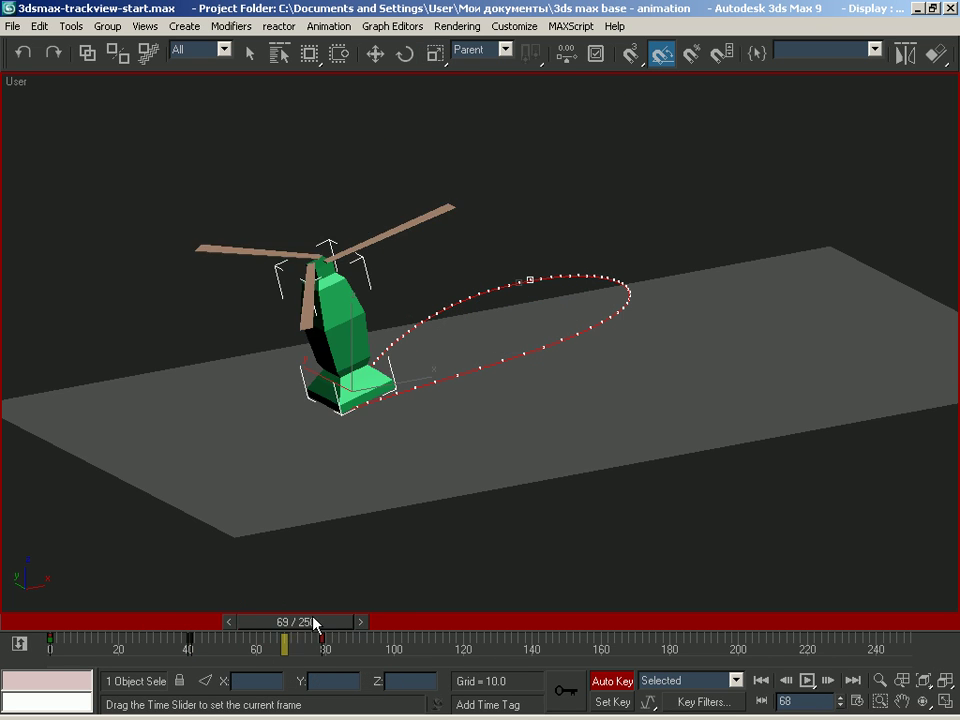
{"action": "left_click_drag", "start_coordinate": [300, 333], "coordinate": [257, 477]}
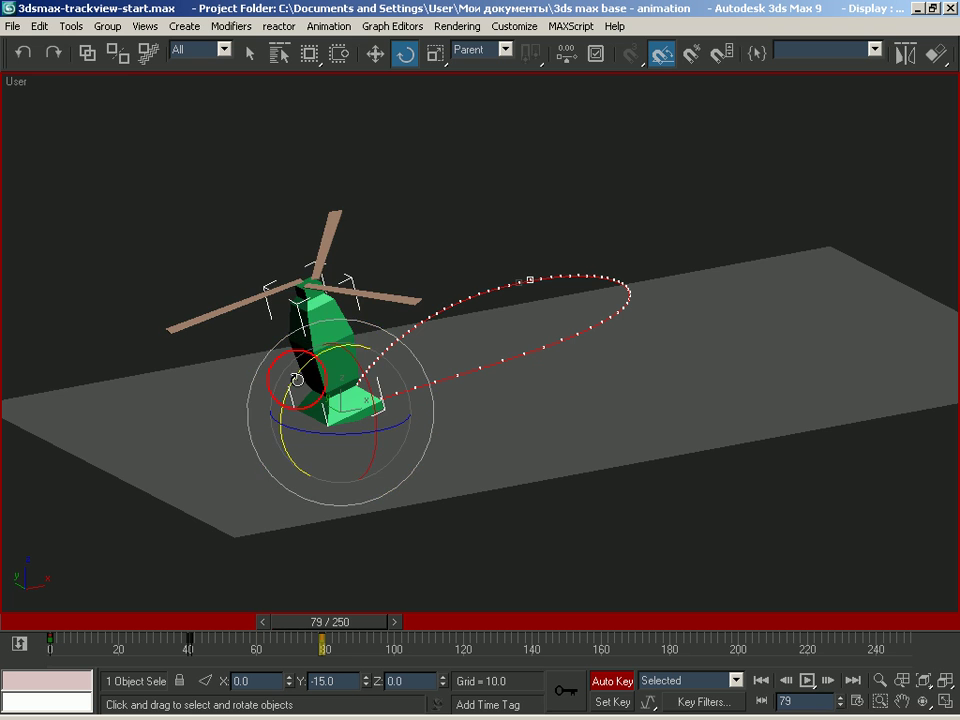
{"action": "mouse_move", "coordinate": [339, 624]}
{"action": "left_mouse_down"}
{"action": "mouse_move", "coordinate": [182, 627]}
{"action": "mouse_move", "coordinate": [140, 617]}
{"action": "mouse_move", "coordinate": [346, 615]}
{"action": "mouse_move", "coordinate": [62, 614]}
{"action": "left_mouse_up"}
{"action": "key", "text": "e"}
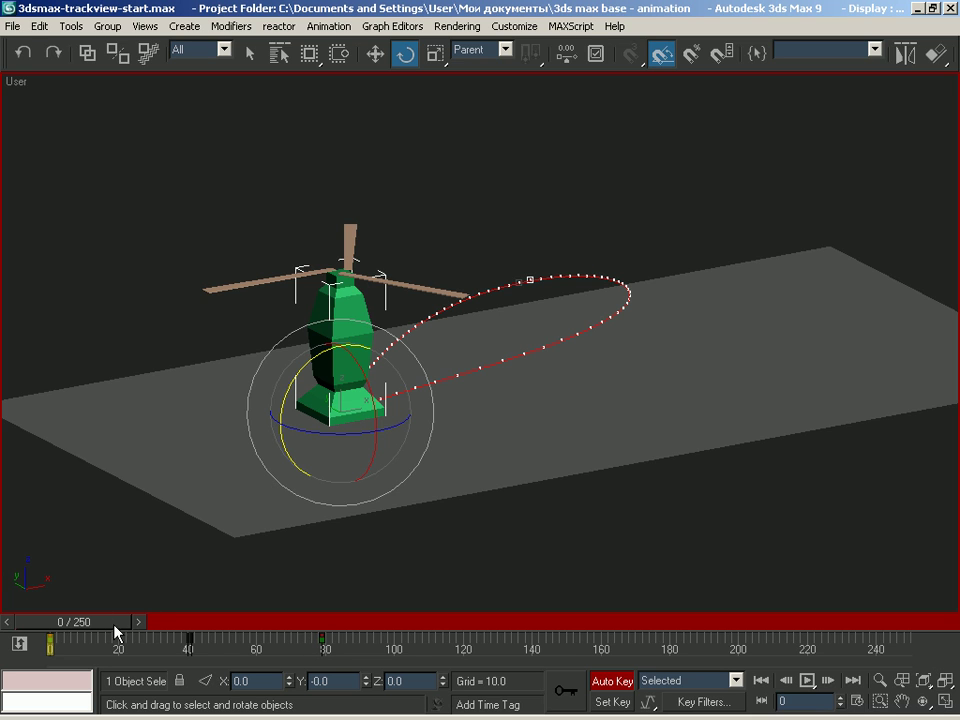
{"action": "left_click", "coordinate": [322, 639]}
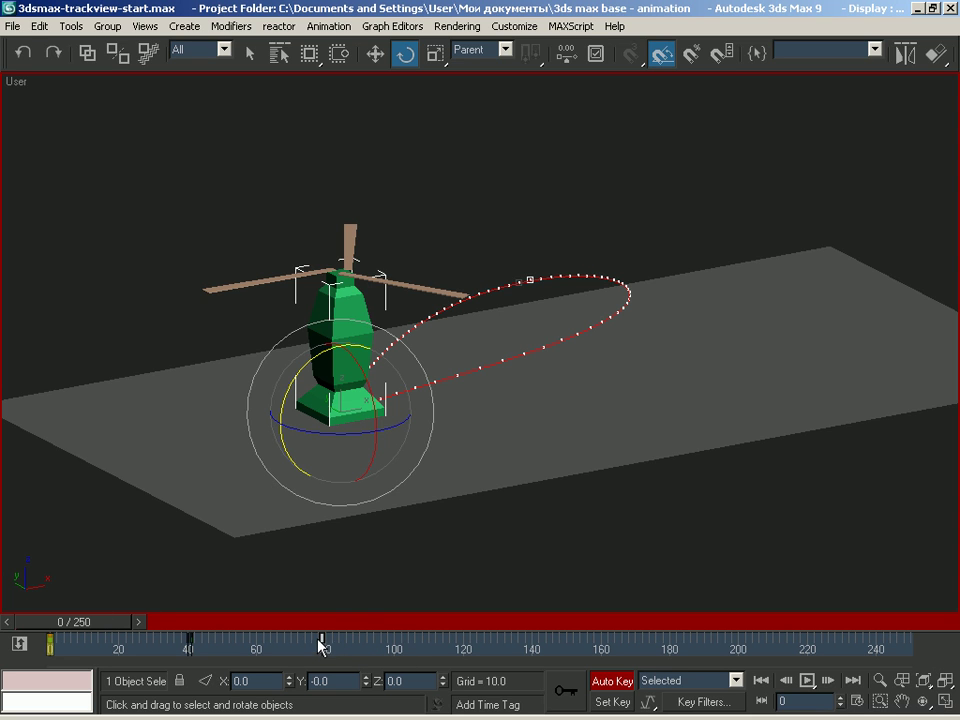
{"action": "left_click", "coordinate": [322, 639]}
Preview the pose around frame 76, return to frame 0, and turn Auto Key off.
{"action": "mouse_move", "coordinate": [118, 621]}
{"action": "left_mouse_down"}
{"action": "mouse_move", "coordinate": [349, 622]}
{"action": "mouse_move", "coordinate": [64, 623]}
{"action": "mouse_move", "coordinate": [353, 622]}
{"action": "mouse_move", "coordinate": [57, 628]}
{"action": "left_mouse_up"}
{"action": "key", "text": "e"}
{"action": "left_click", "coordinate": [609, 681]}
{"action": "key", "text": "q"}
{"action": "key", "text": "e"}
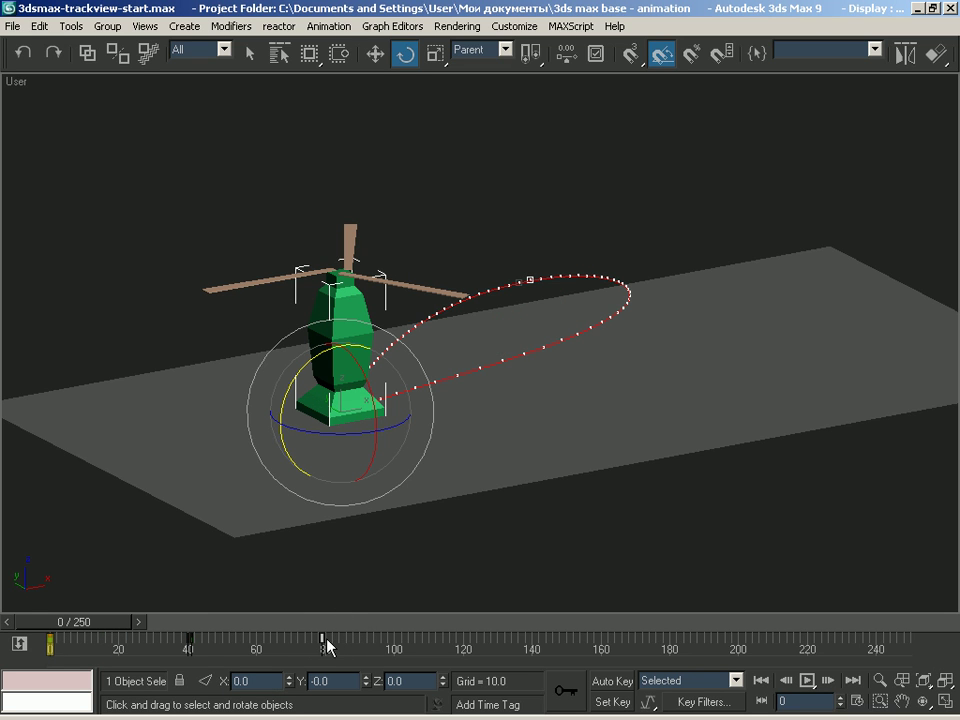
Filter the track bar to Current Transform, toggling Move and Rotate to compare position and rotation keys.
{"action": "right_click", "coordinate": [321, 643]}
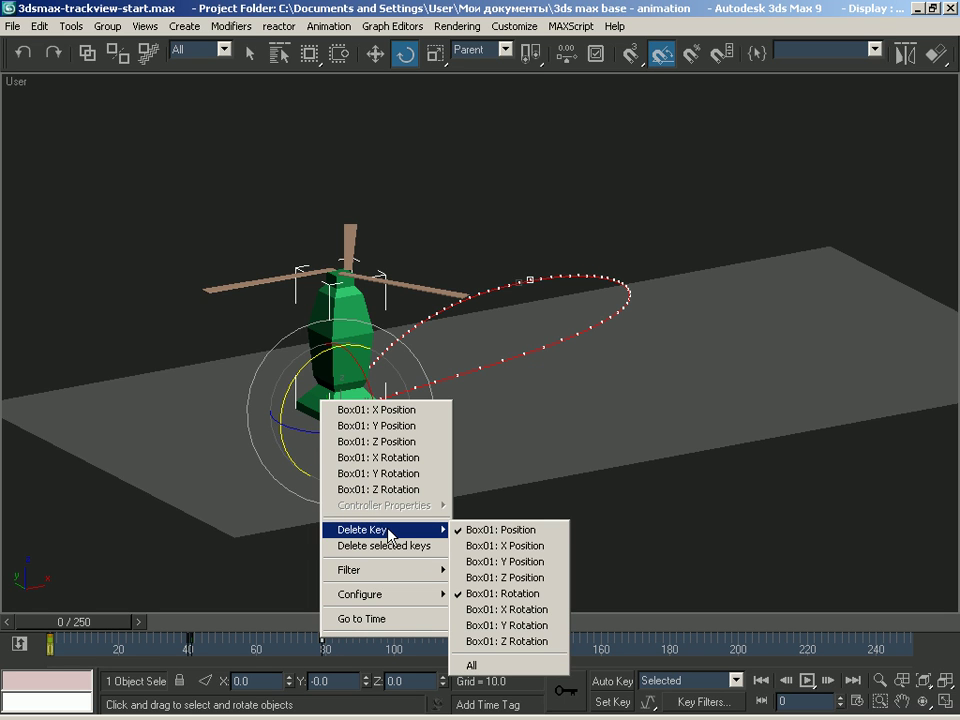
{"action": "mouse_move", "coordinate": [385, 570]}
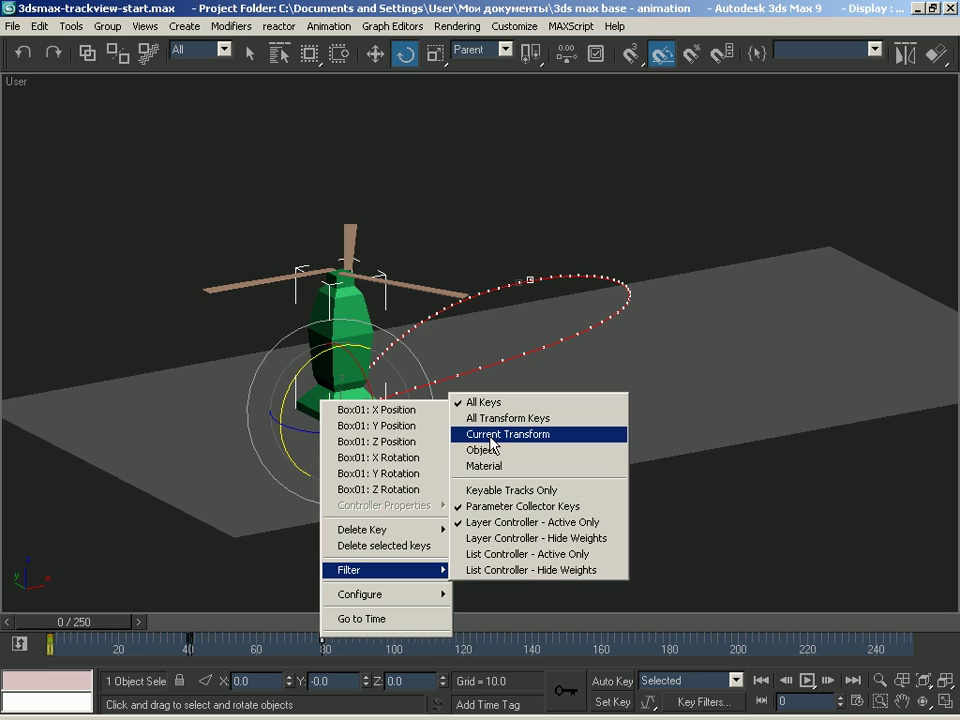
{"action": "left_click", "coordinate": [491, 438]}
{"action": "left_click", "coordinate": [376, 55]}
{"action": "left_click", "coordinate": [405, 55]}
{"action": "left_click", "coordinate": [376, 55]}
{"action": "left_click", "coordinate": [405, 55]}
{"action": "left_click", "coordinate": [376, 55]}
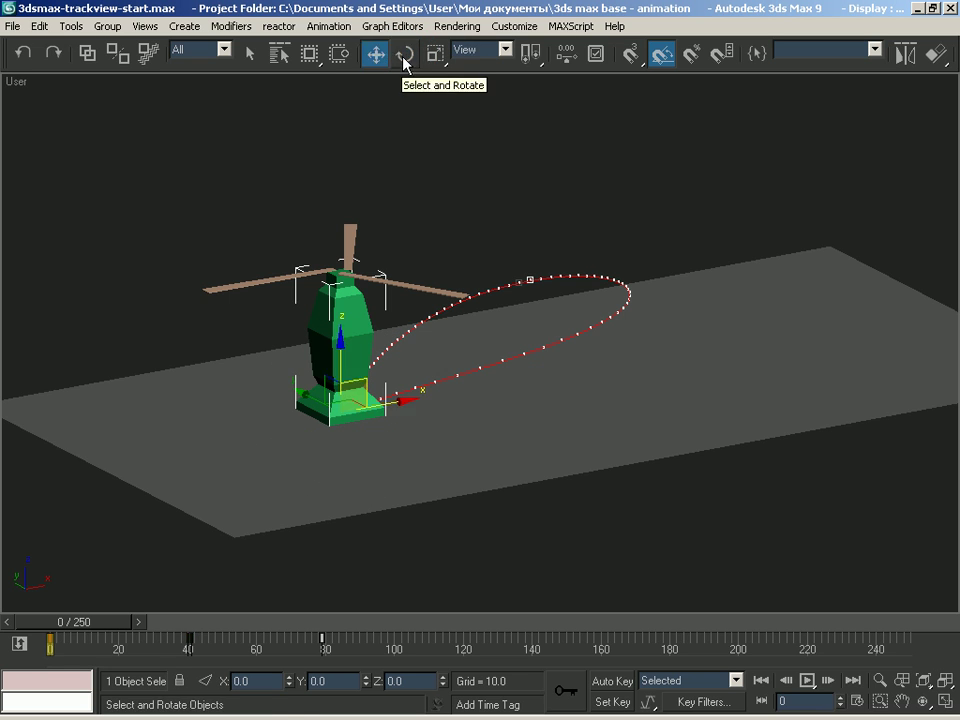
{"action": "left_click", "coordinate": [404, 58]}
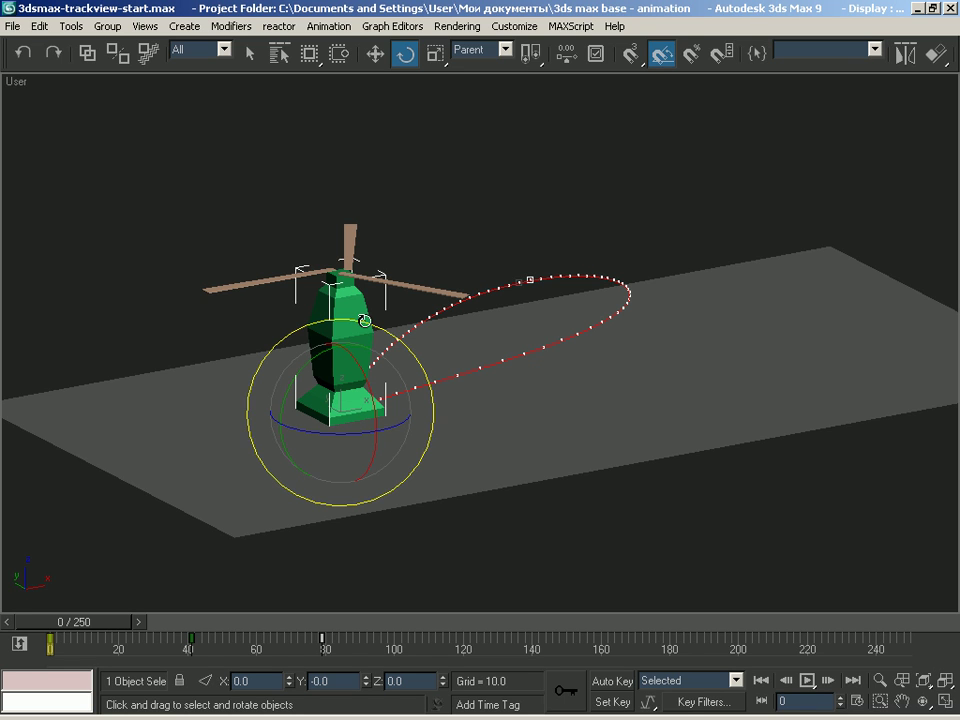
Cycle through Move, Rotate and Scale to compare the filtered position, rotation and scale keys.
{"action": "left_click", "coordinate": [375, 54]}
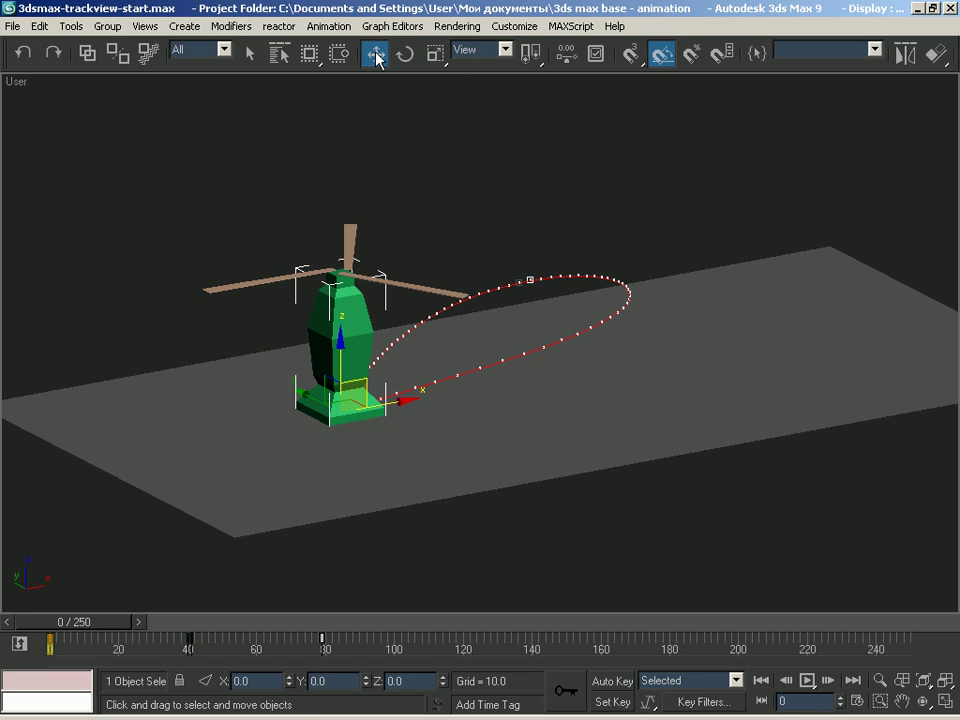
{"action": "left_click", "coordinate": [105, 648]}
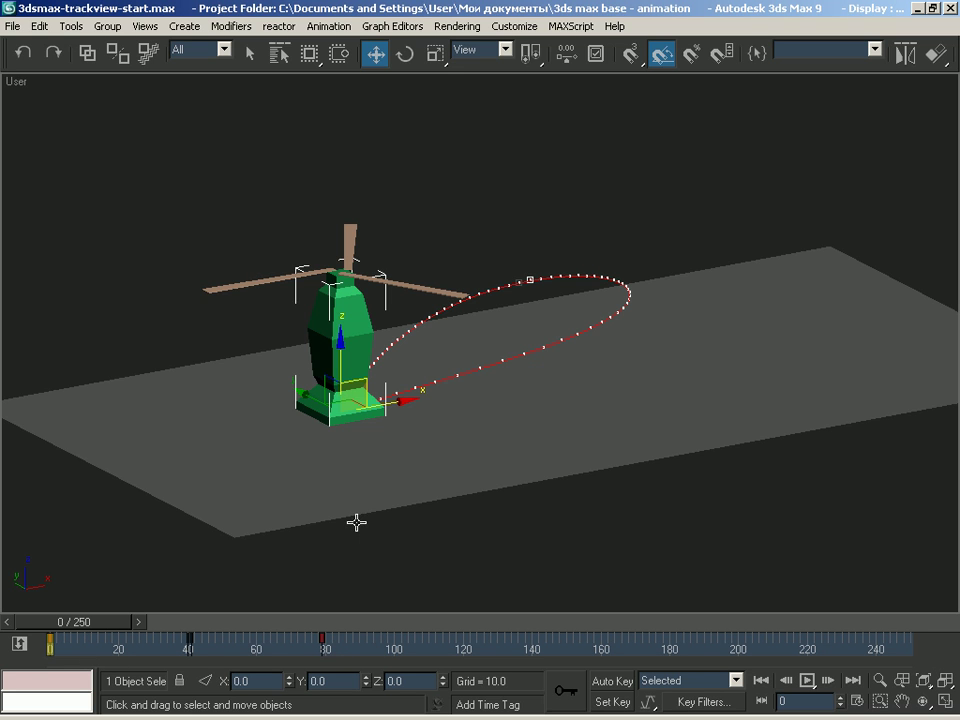
{"action": "left_click", "coordinate": [404, 54]}
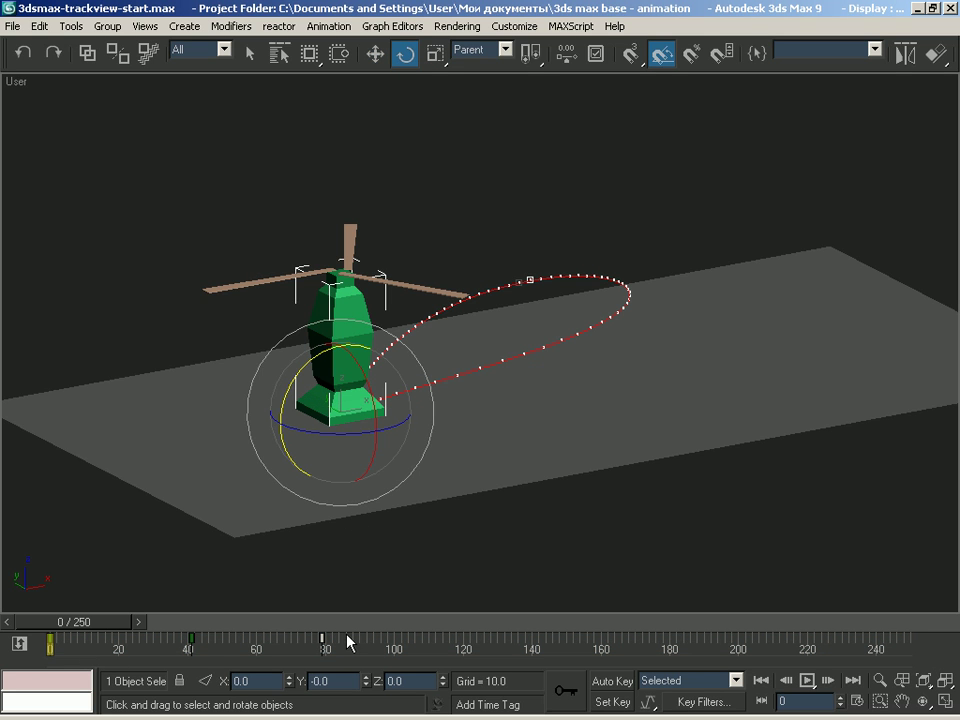
{"action": "left_click", "coordinate": [436, 54]}
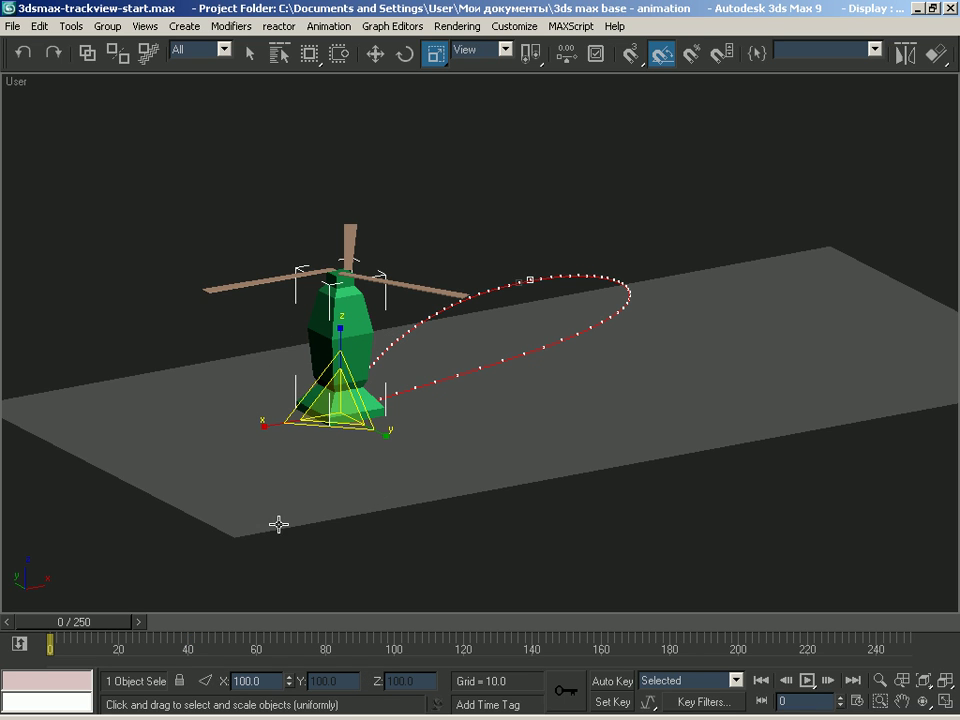
{"action": "left_click", "coordinate": [404, 55]}
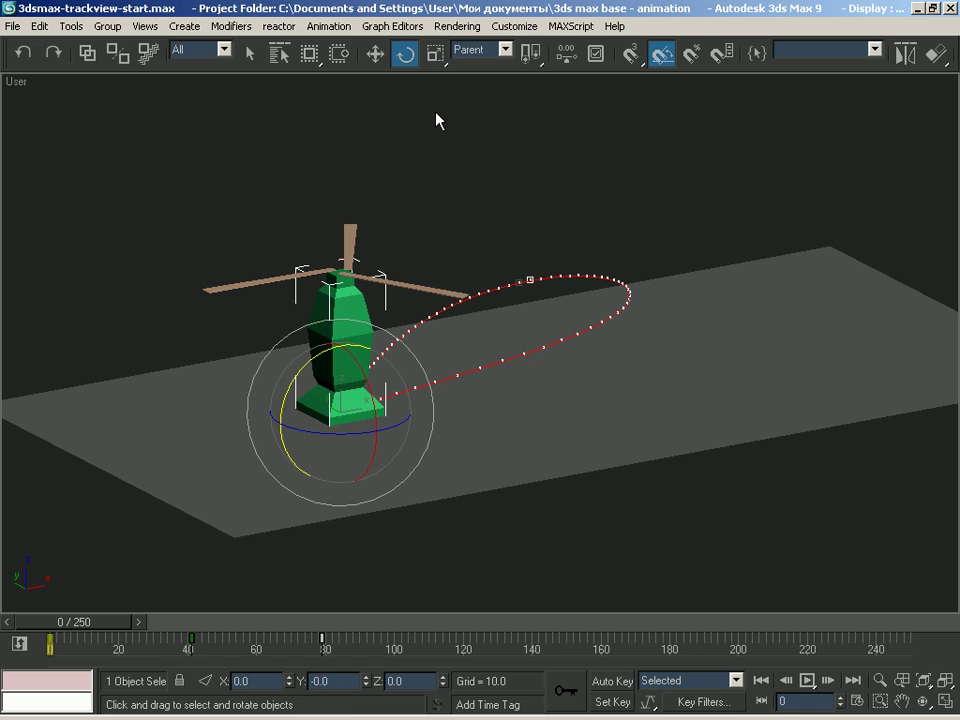
{"action": "left_click", "coordinate": [375, 54]}
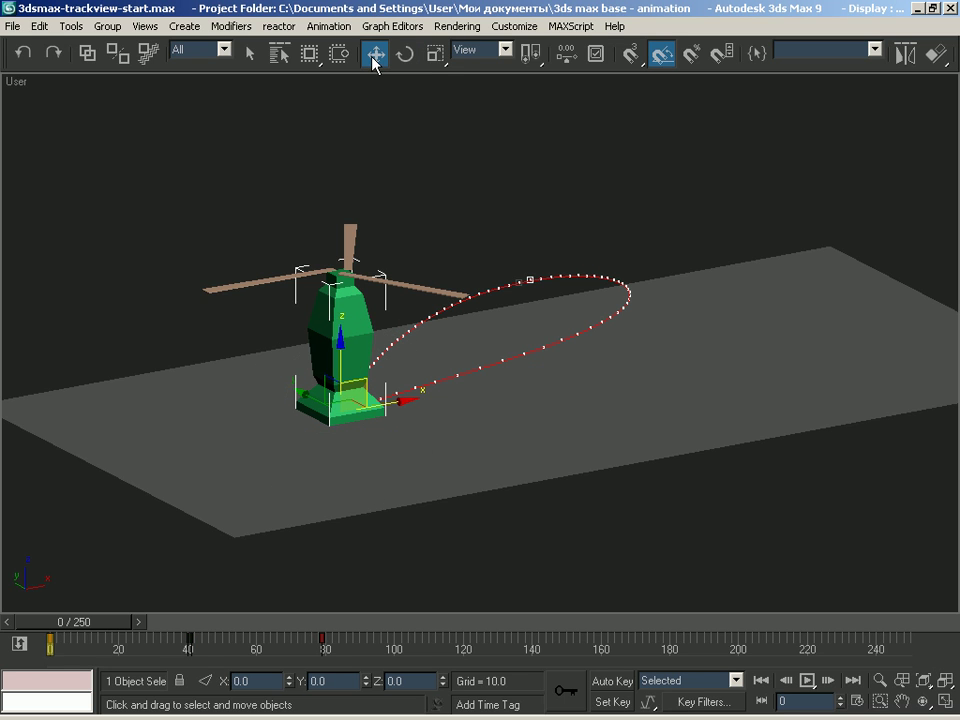
Drag the helicopter's position key from frame 79 to about frame 120.
{"action": "left_click", "coordinate": [345, 648]}
{"action": "left_click_drag", "start_coordinate": [322, 639], "coordinate": [440, 639]}
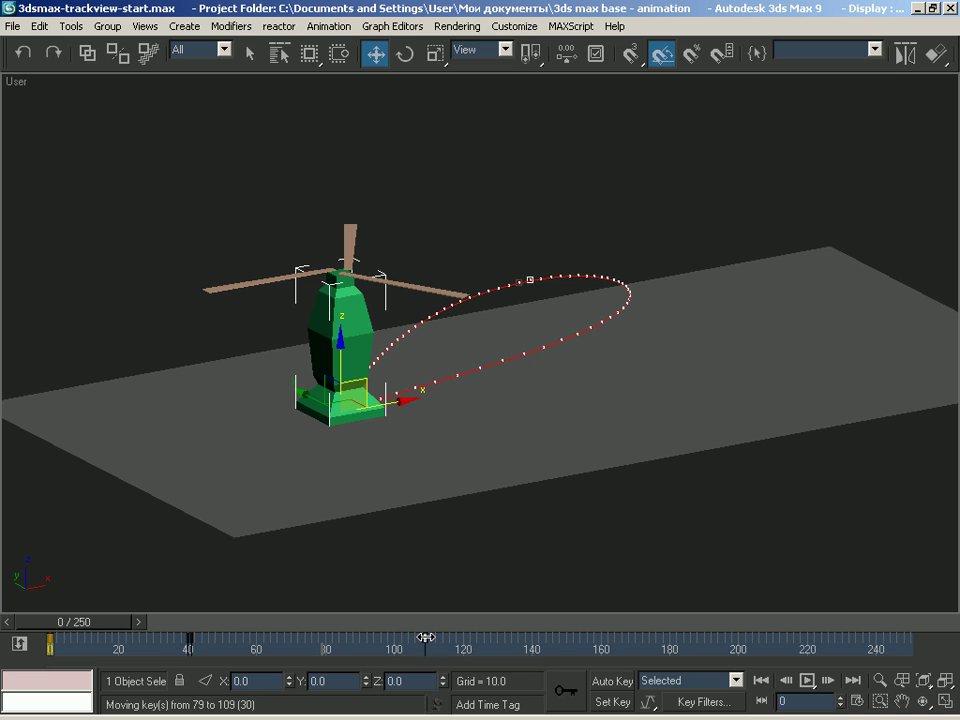
{"action": "left_click_drag", "start_coordinate": [440, 639], "coordinate": [465, 639]}
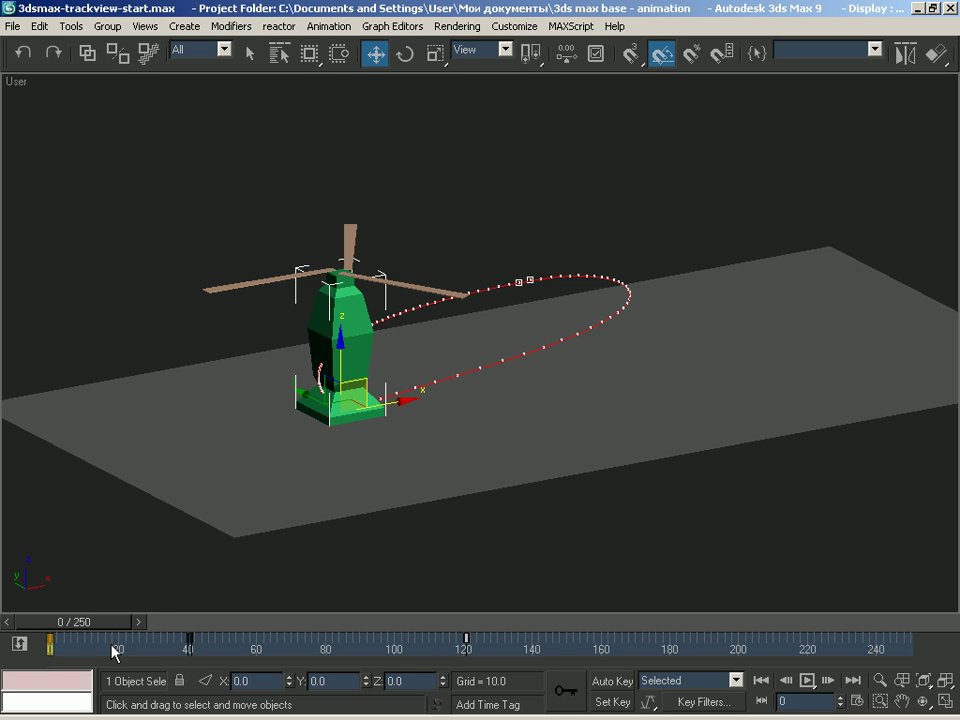
{"action": "left_click", "coordinate": [51, 645]}
{"action": "right_click", "coordinate": [52, 646]}
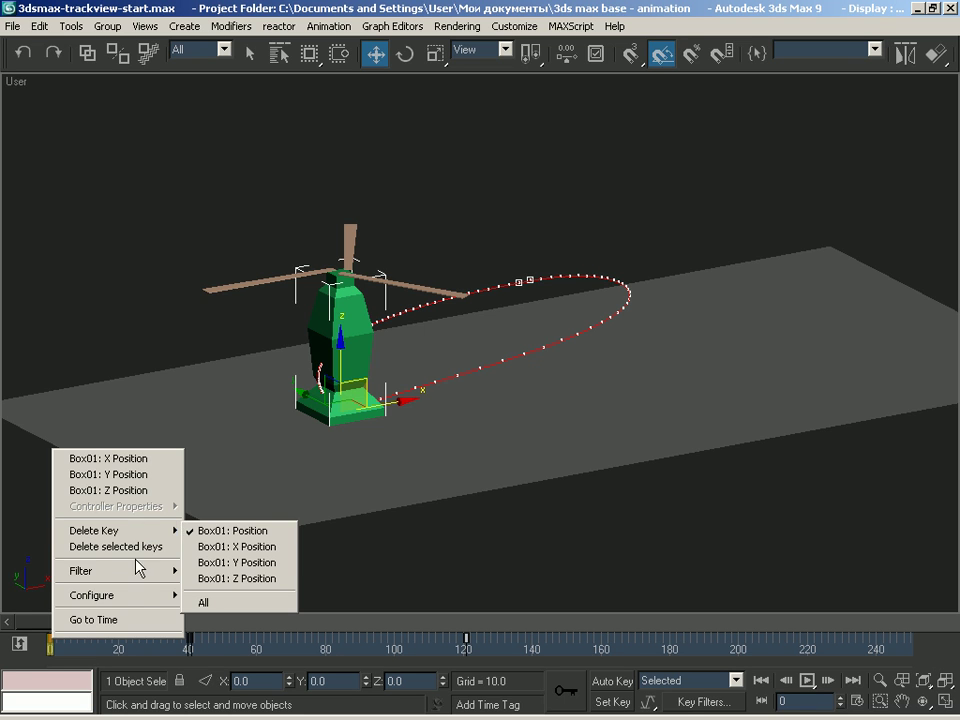
{"action": "mouse_move", "coordinate": [117, 571]}
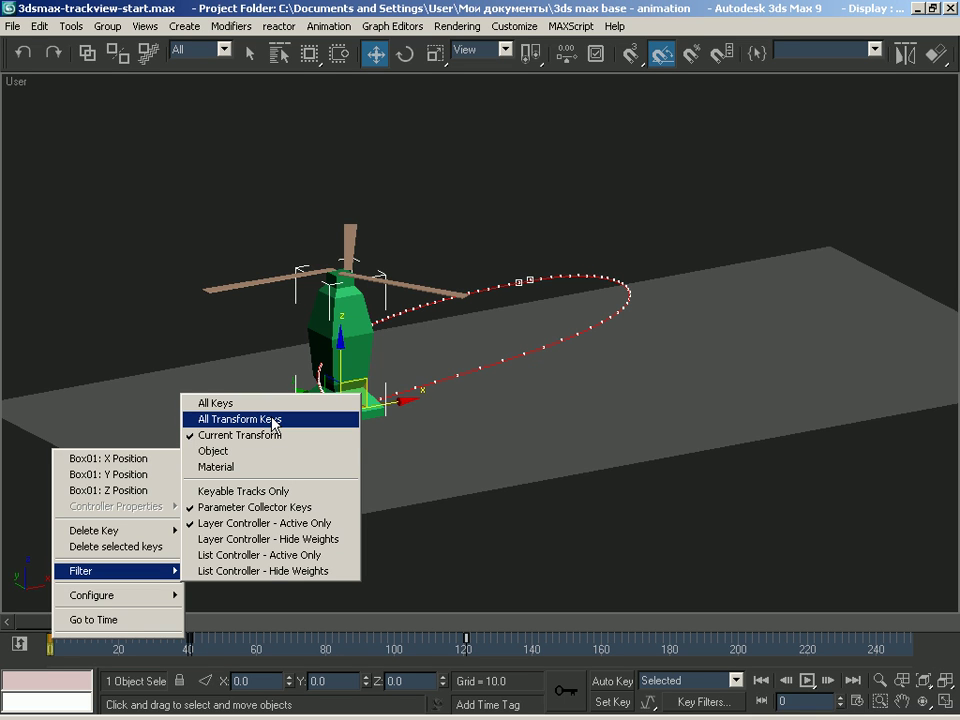
Show all keys and delete the Box01 X and Y Position keys at frame 120.
{"action": "left_click", "coordinate": [262, 403]}
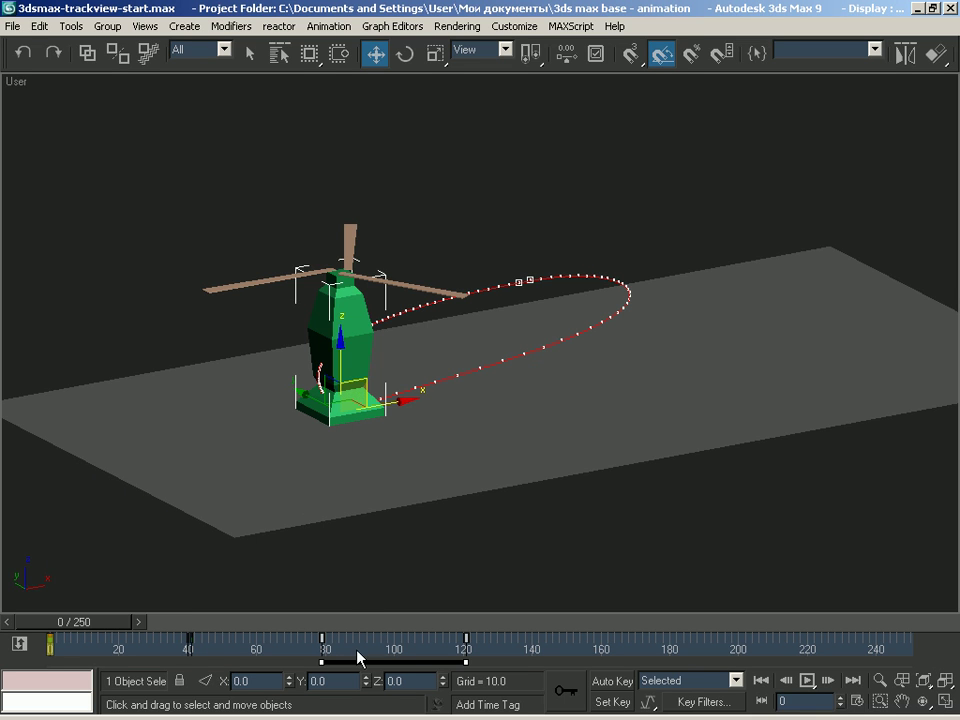
{"action": "right_click", "coordinate": [465, 648]}
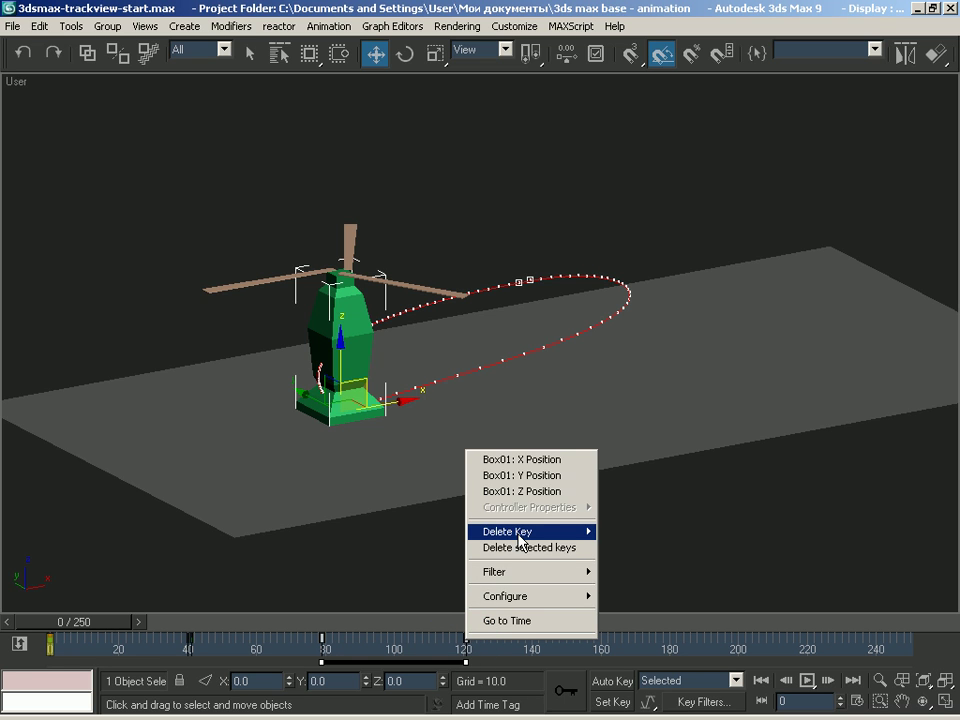
{"action": "mouse_move", "coordinate": [530, 531]}
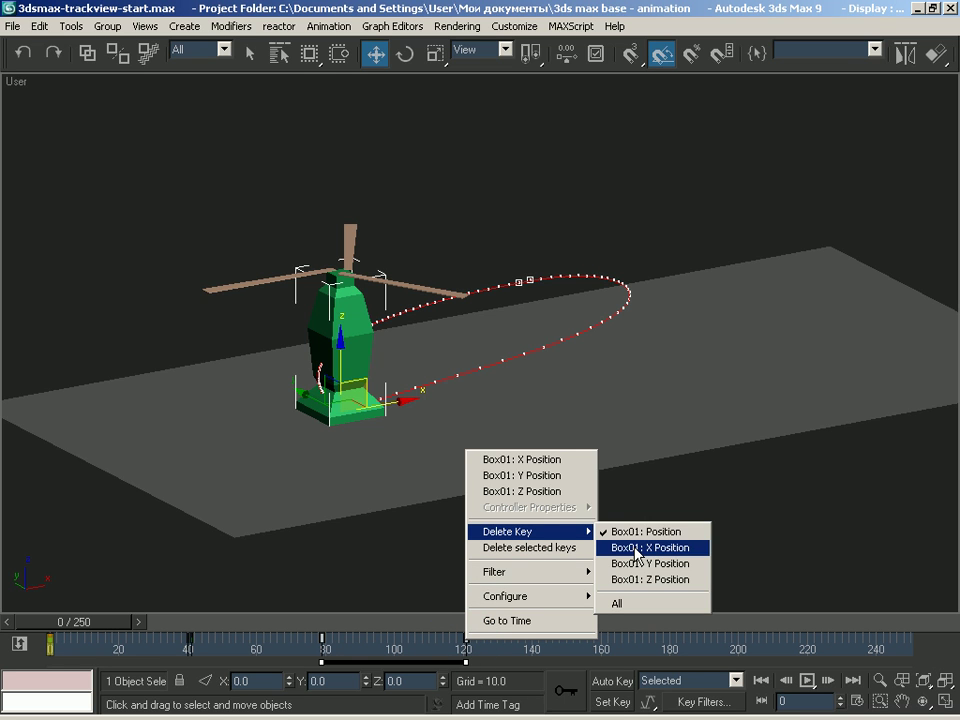
{"action": "left_click", "coordinate": [607, 548]}
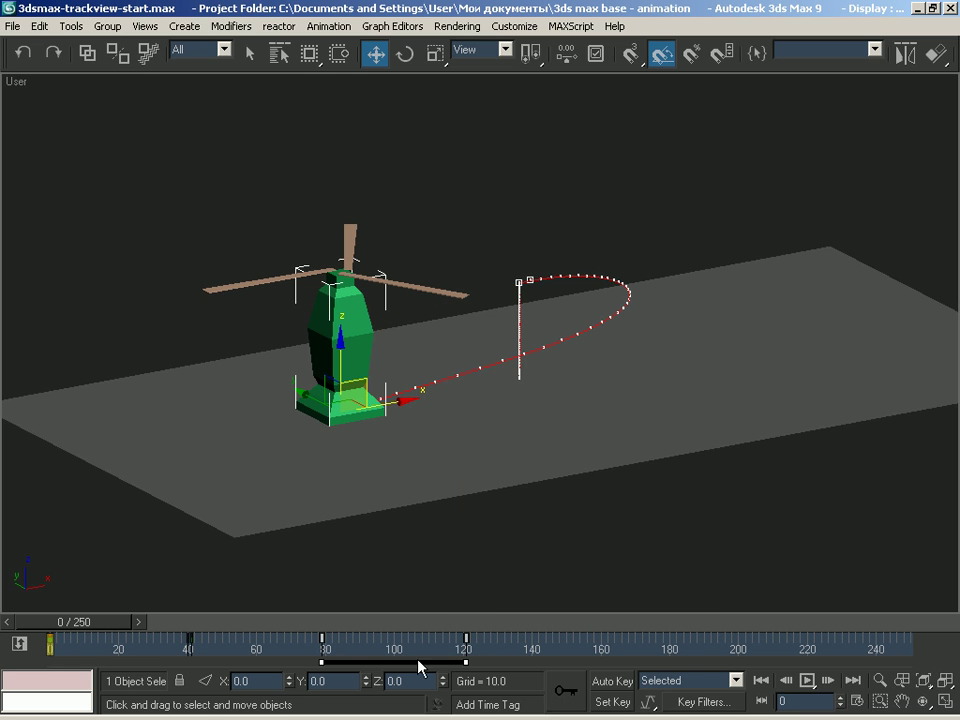
{"action": "right_click", "coordinate": [467, 641]}
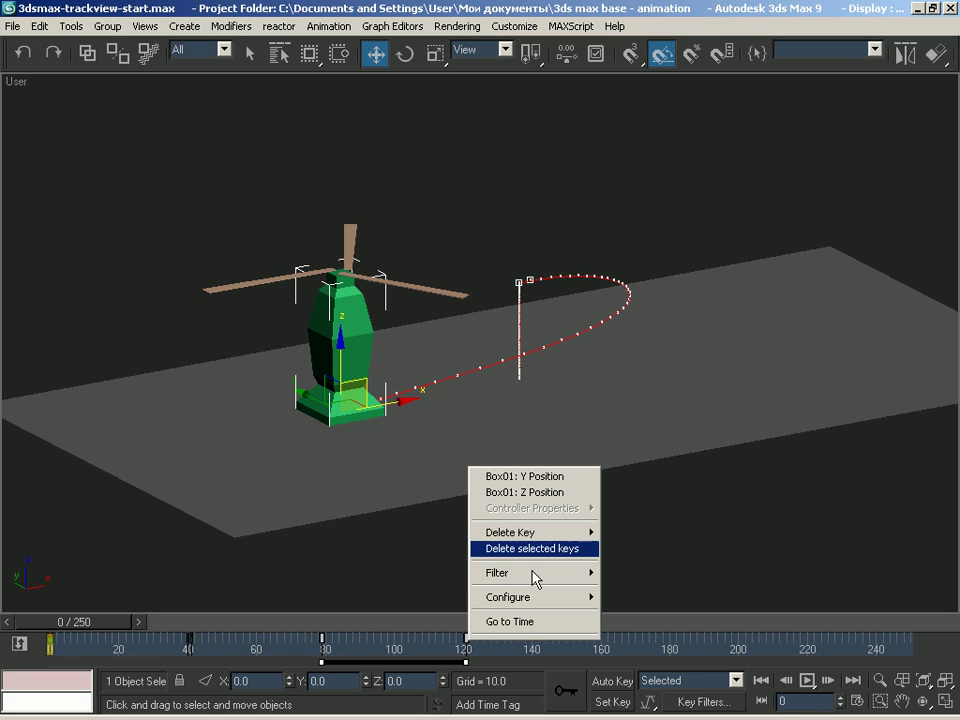
{"action": "mouse_move", "coordinate": [530, 533]}
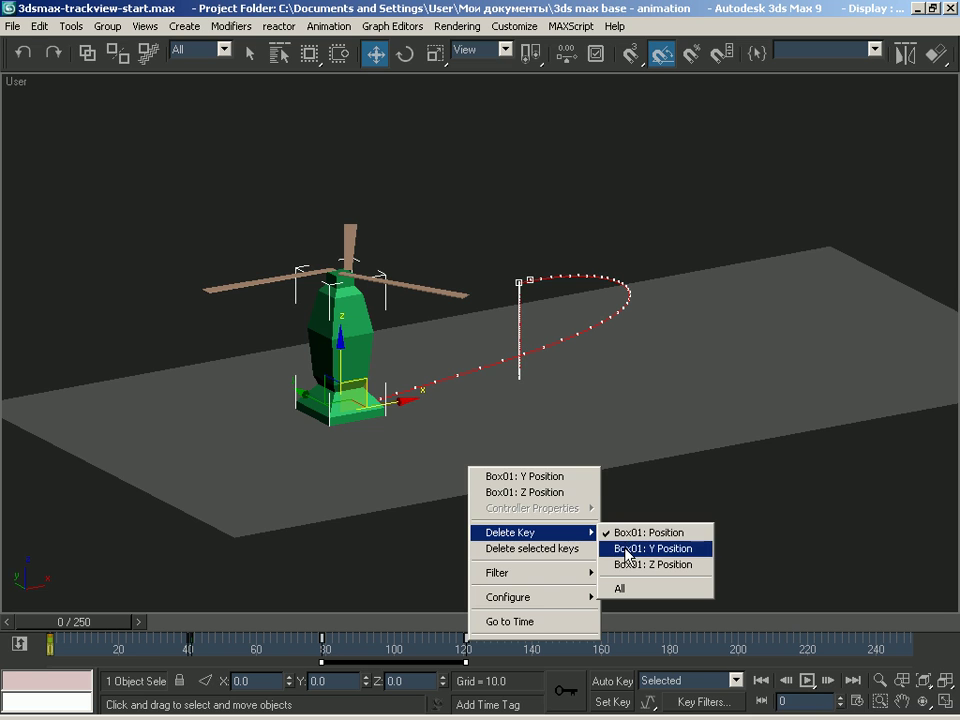
{"action": "left_click", "coordinate": [626, 549]}
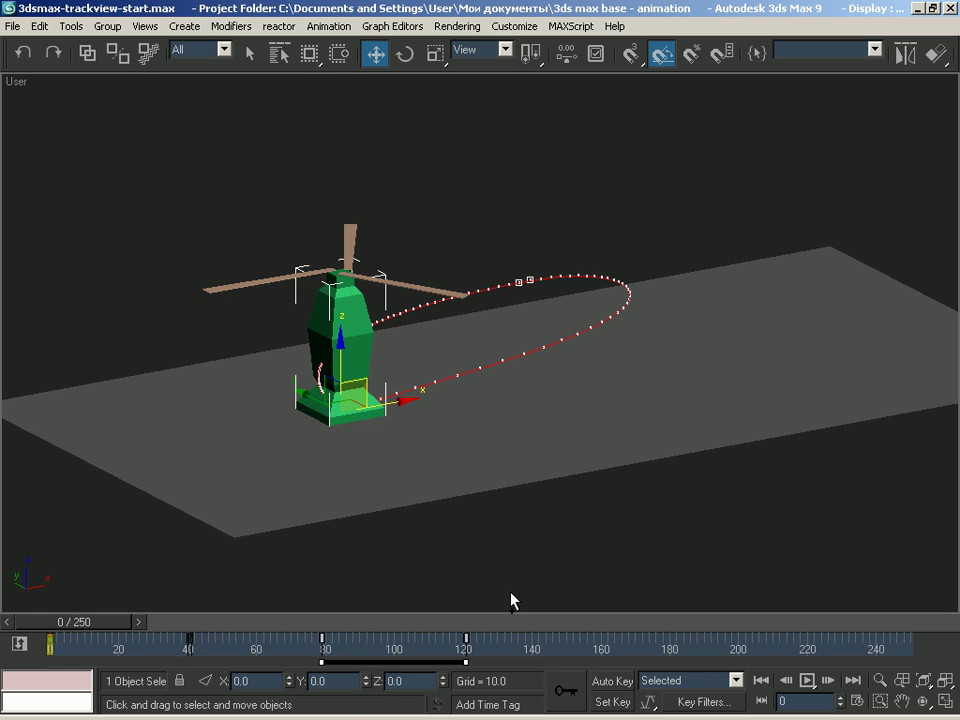
Scrub the animation to confirm the path now loops back to its start.
{"action": "mouse_move", "coordinate": [90, 625]}
{"action": "left_mouse_down"}
{"action": "mouse_move", "coordinate": [480, 625]}
{"action": "mouse_move", "coordinate": [64, 625]}
{"action": "mouse_move", "coordinate": [488, 625]}
{"action": "mouse_move", "coordinate": [66, 625]}
{"action": "left_mouse_up"}
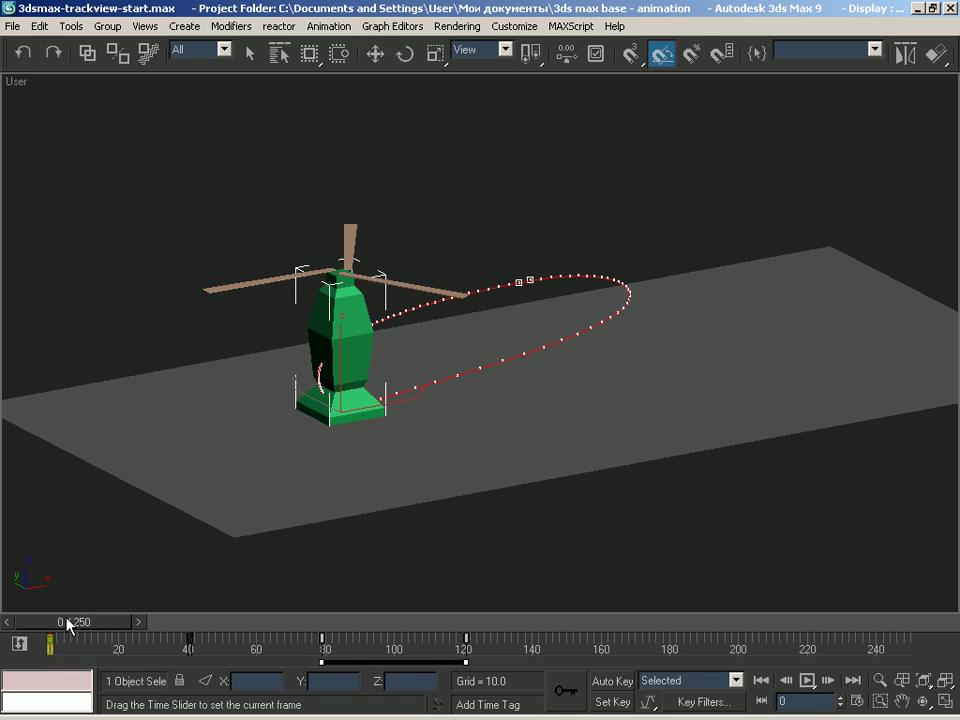
{"action": "key", "text": "w"}
{"action": "right_click", "coordinate": [301, 652]}
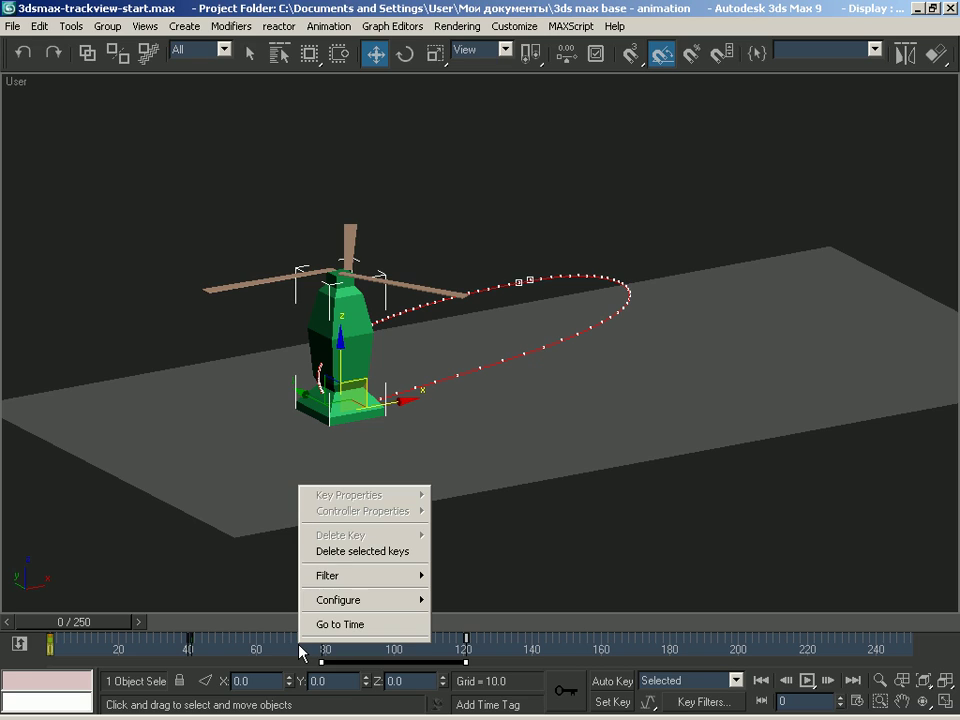